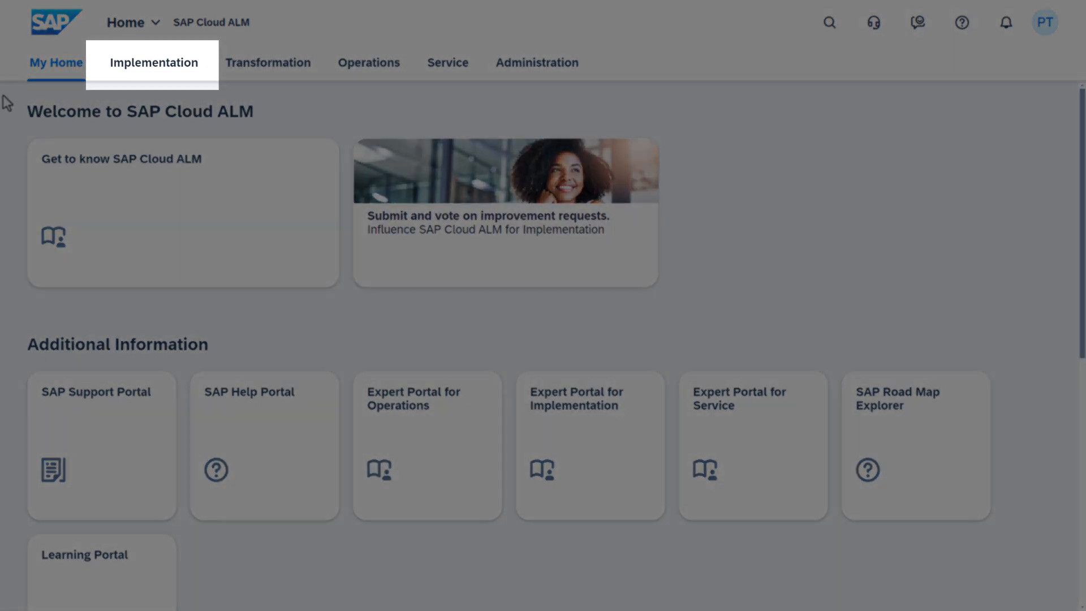
Go to the Implementation area listing Preparation and Setup and Design, Build, Test, Deploy apps
click(164, 74)
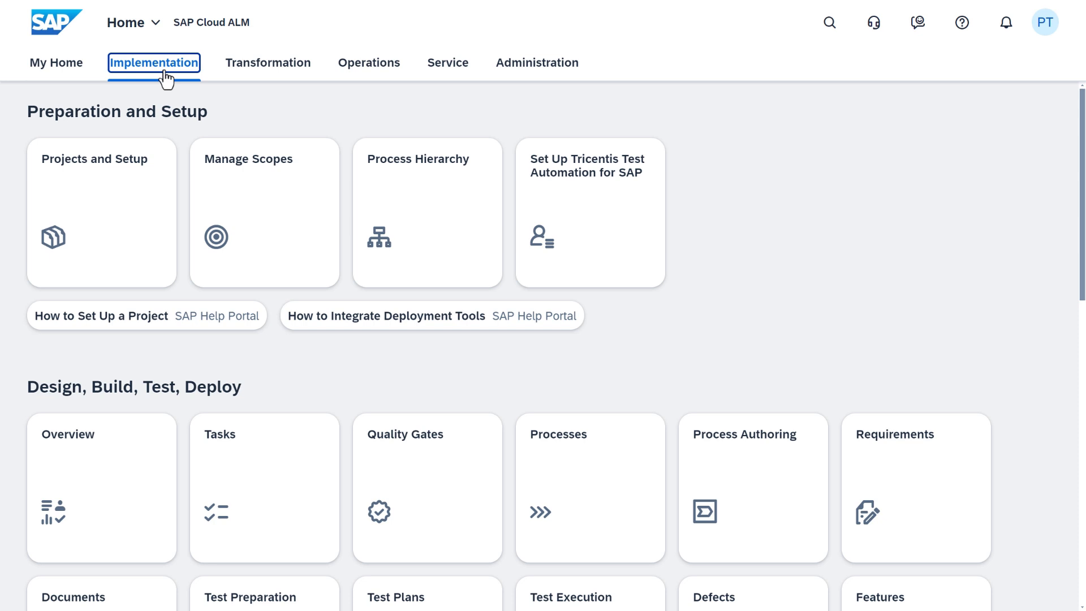
Launch Manage Scopes and select the HT Acron Heating project
click(257, 214)
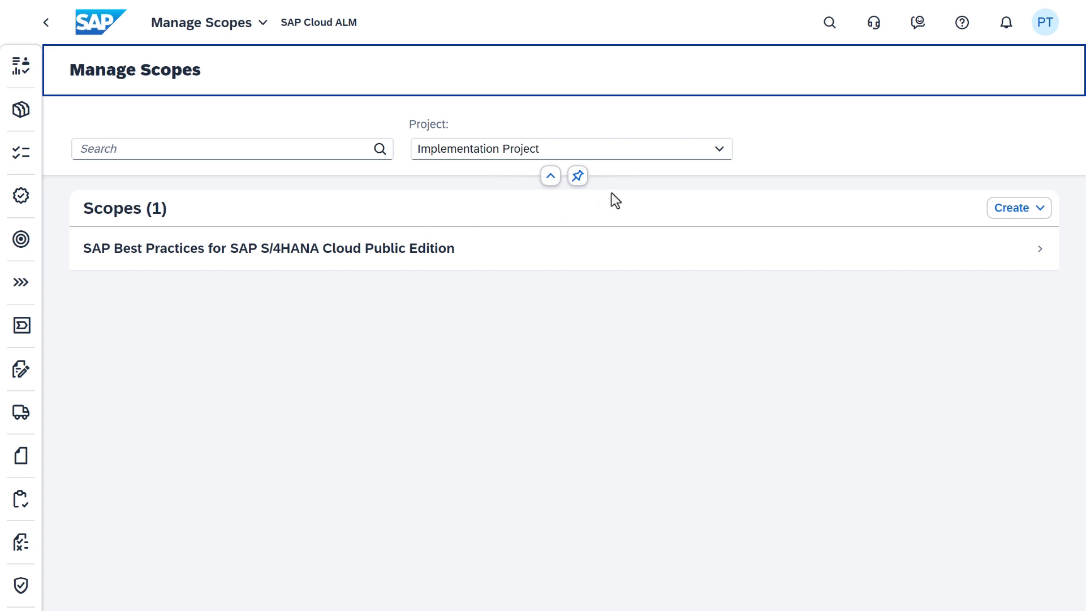
click(719, 151)
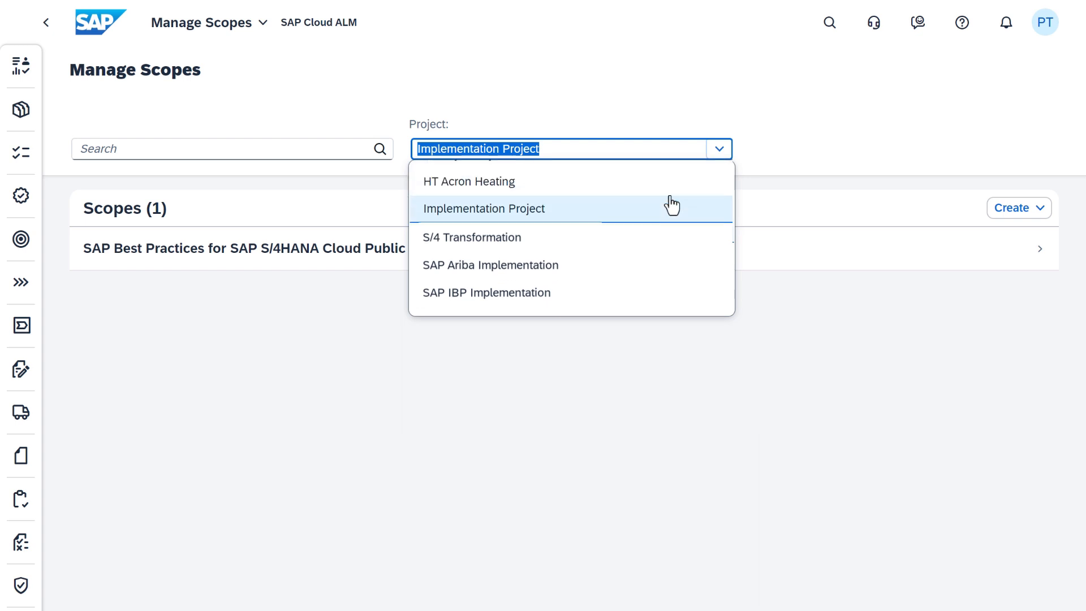
click(608, 211)
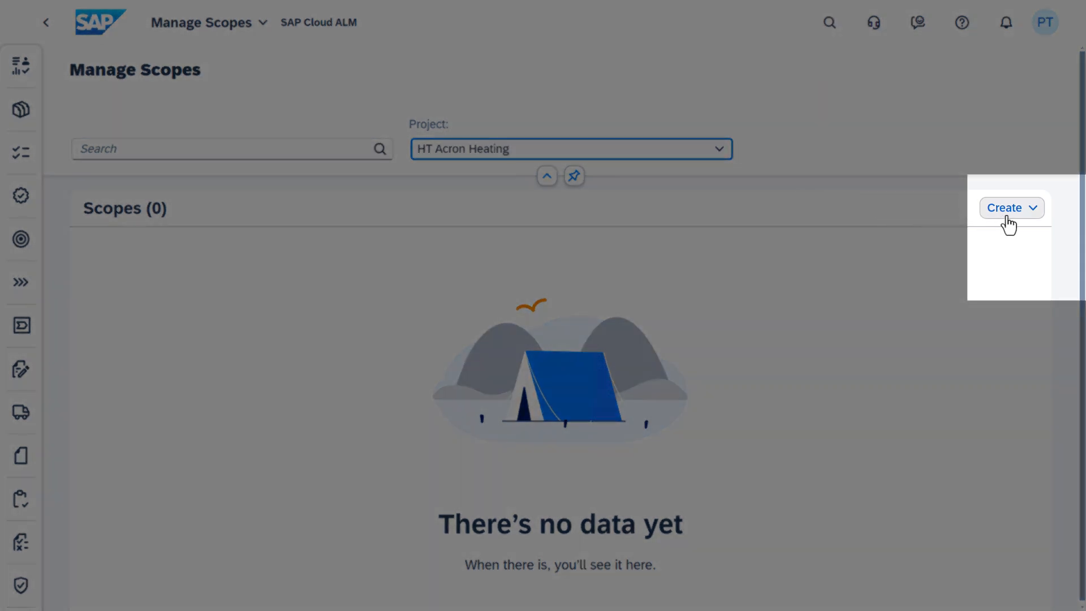
Review the scope creation options and the help topic on creating a scope
click(1030, 214)
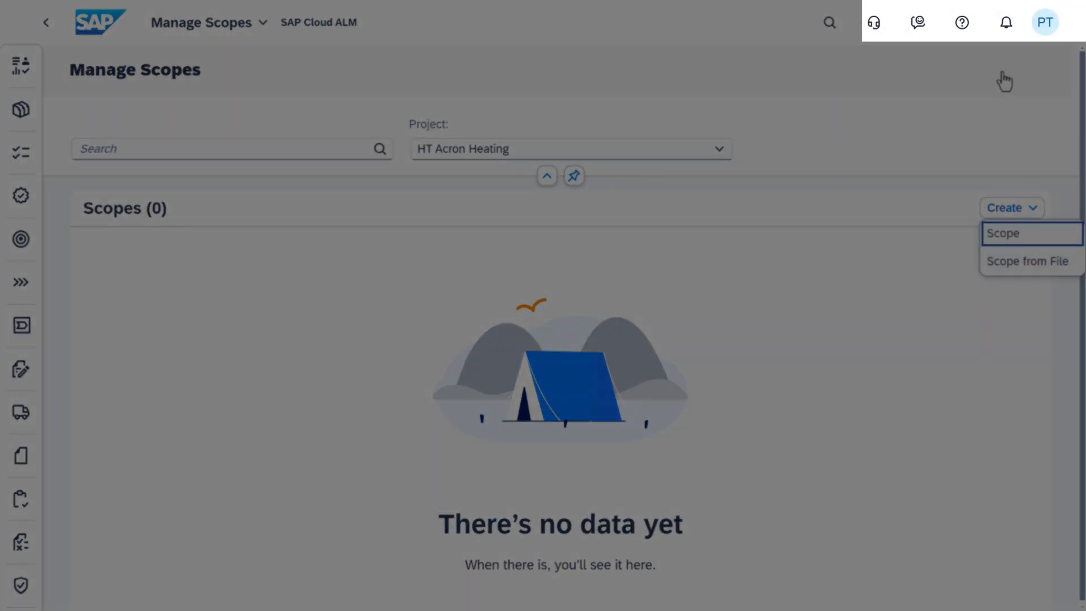
click(964, 25)
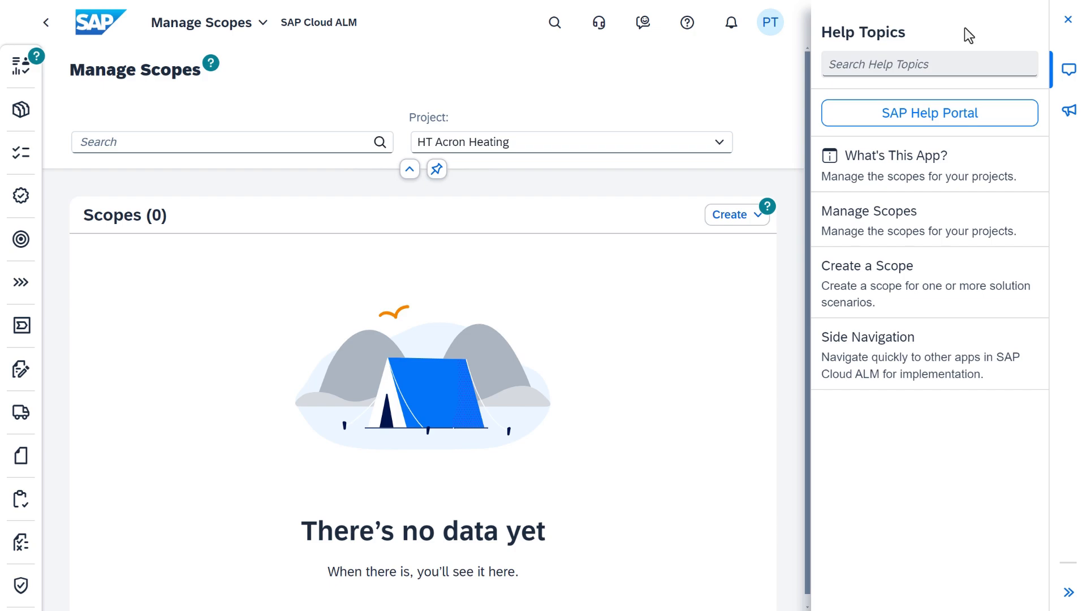
click(906, 296)
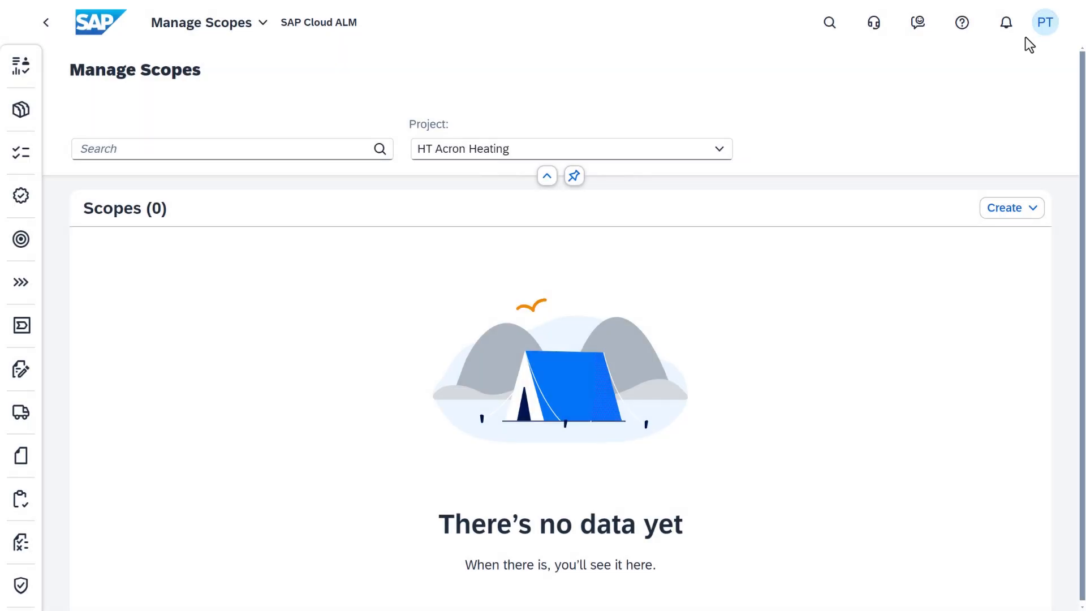
click(1012, 210)
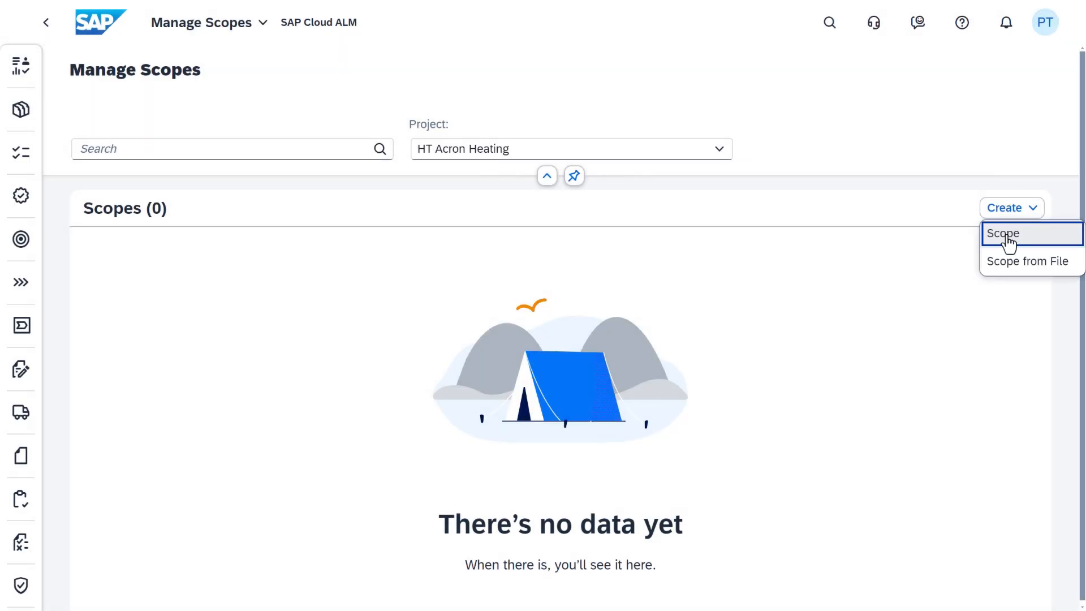
Start a new scope named Global HR Hub and add a description
click(1008, 243)
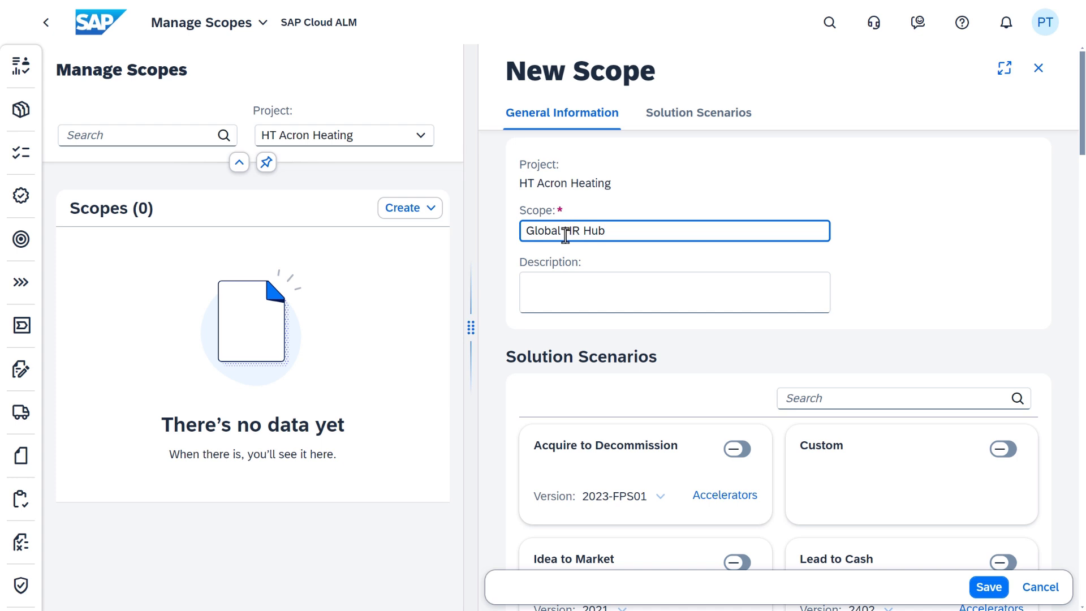
click(537, 284)
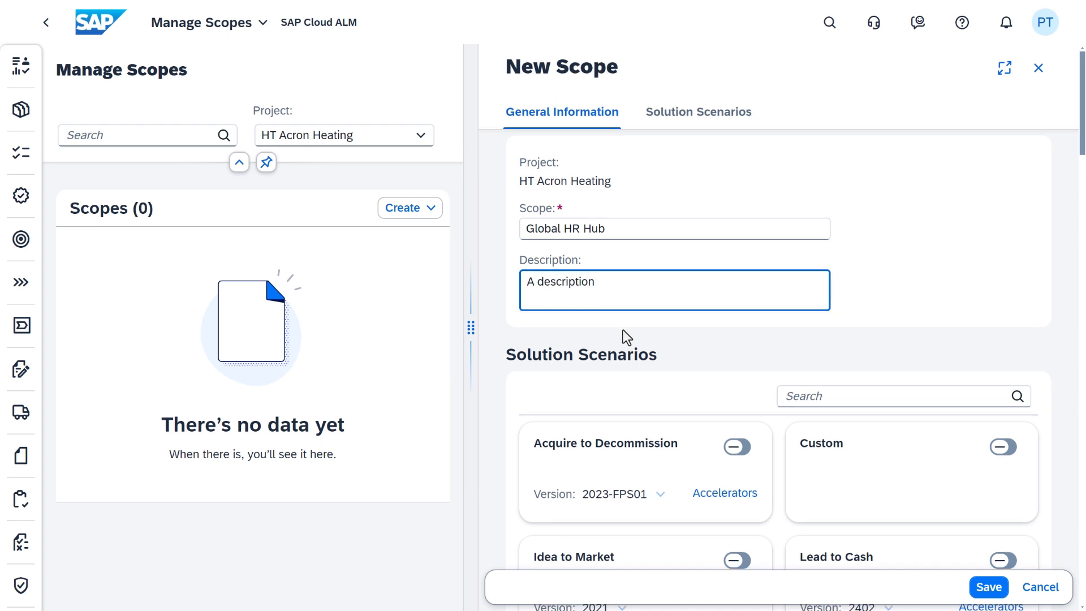
scroll(623, 331, down, 5)
scroll(623, 329, down, 4)
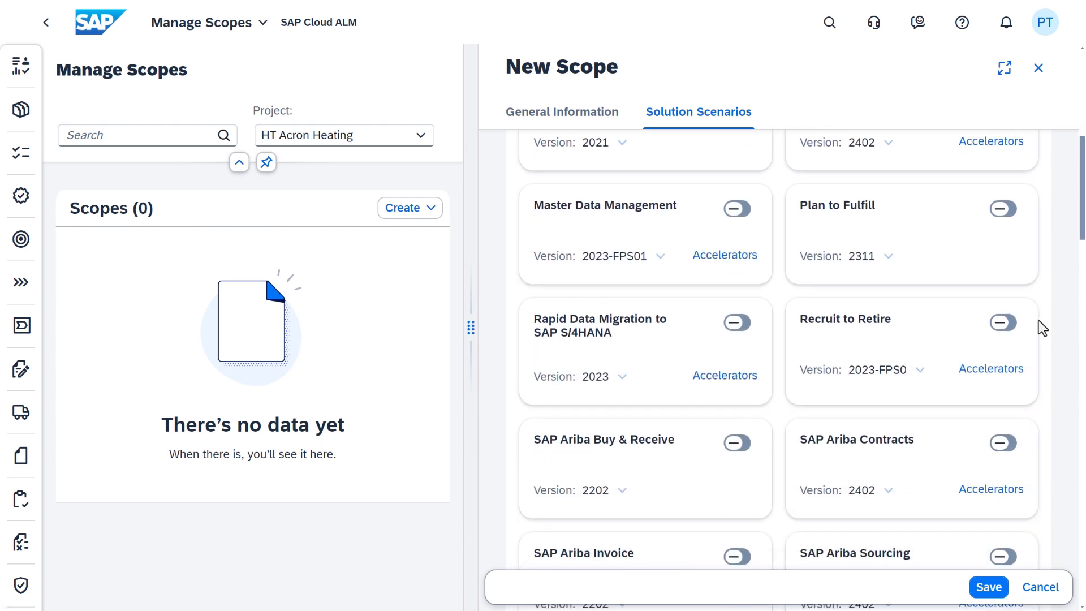
Include Recruit to Retire and Master Data Management 2023-FPS01 scenarios, then save and confirm the scope
click(1012, 324)
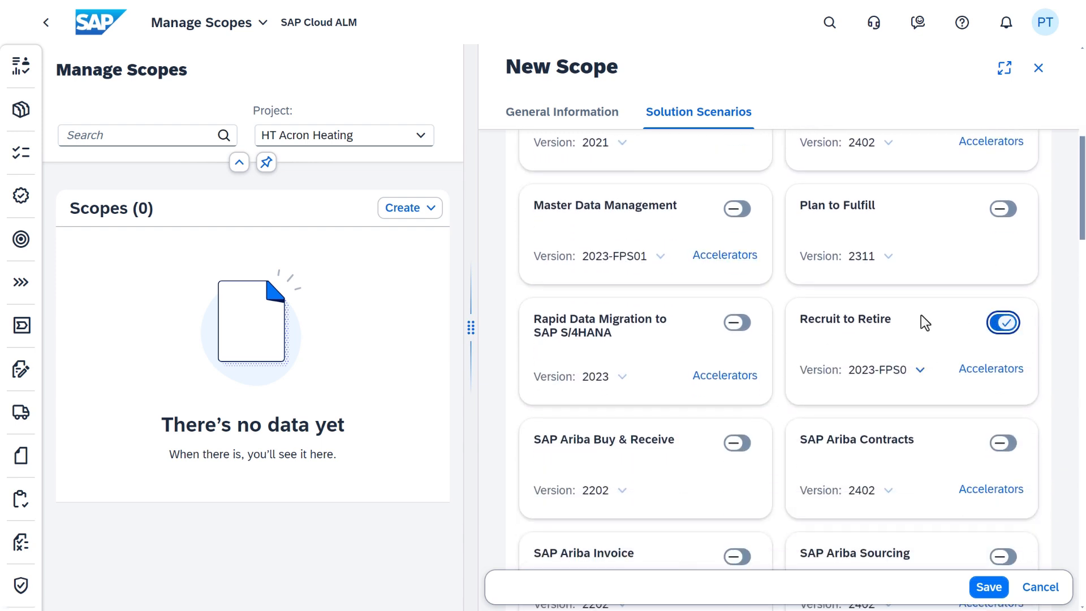
click(738, 209)
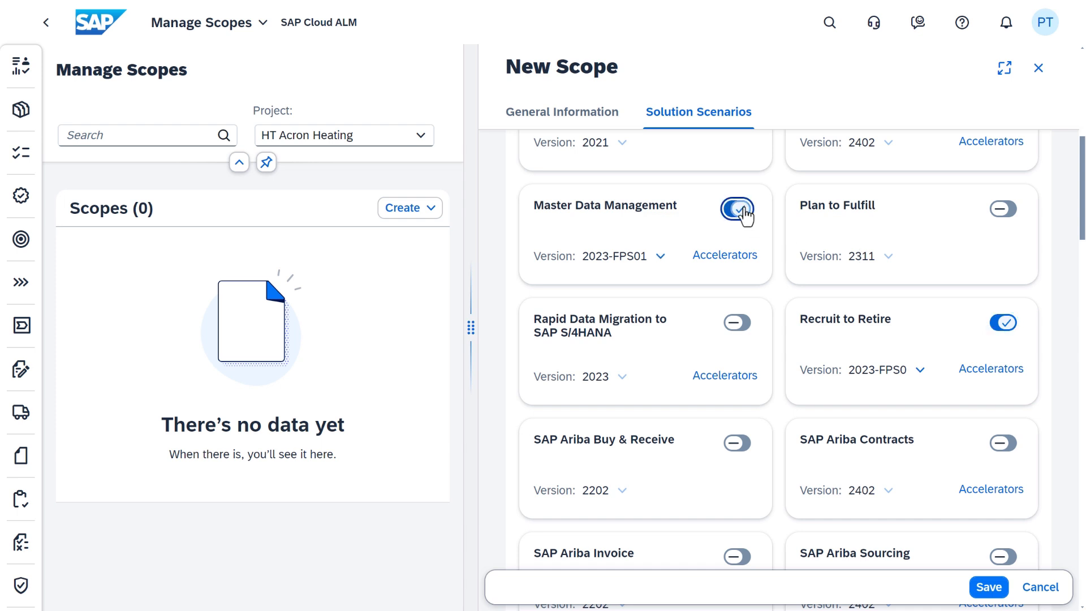
click(660, 258)
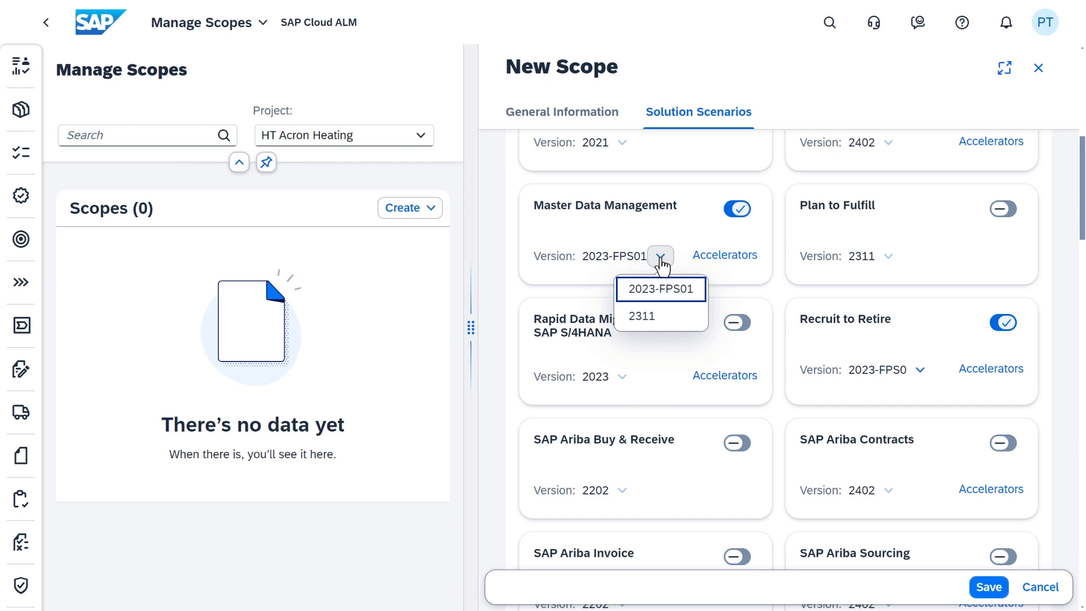
click(668, 293)
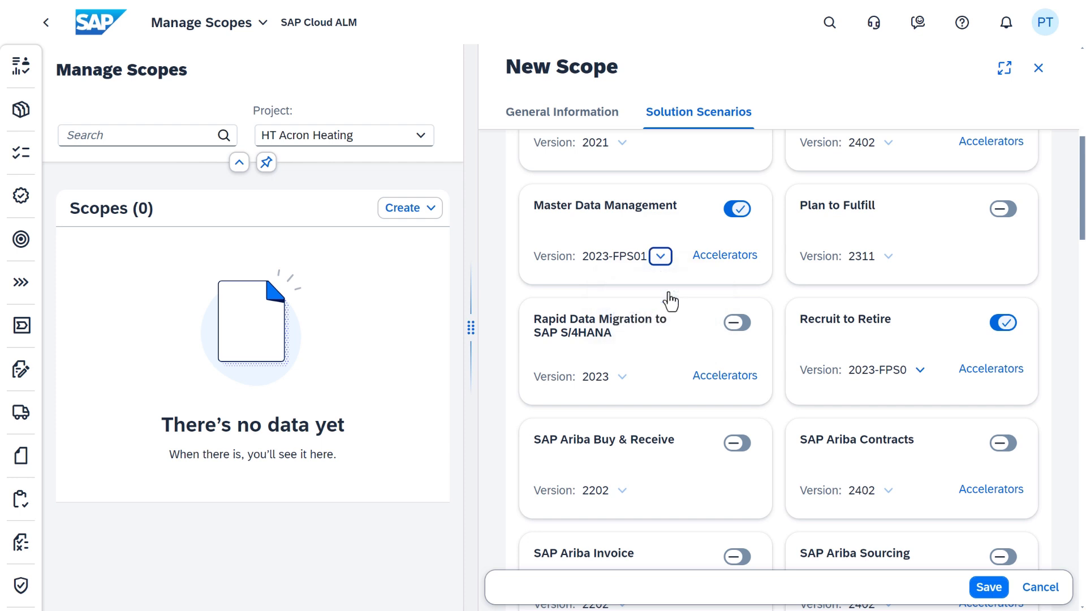
click(988, 588)
click(1042, 553)
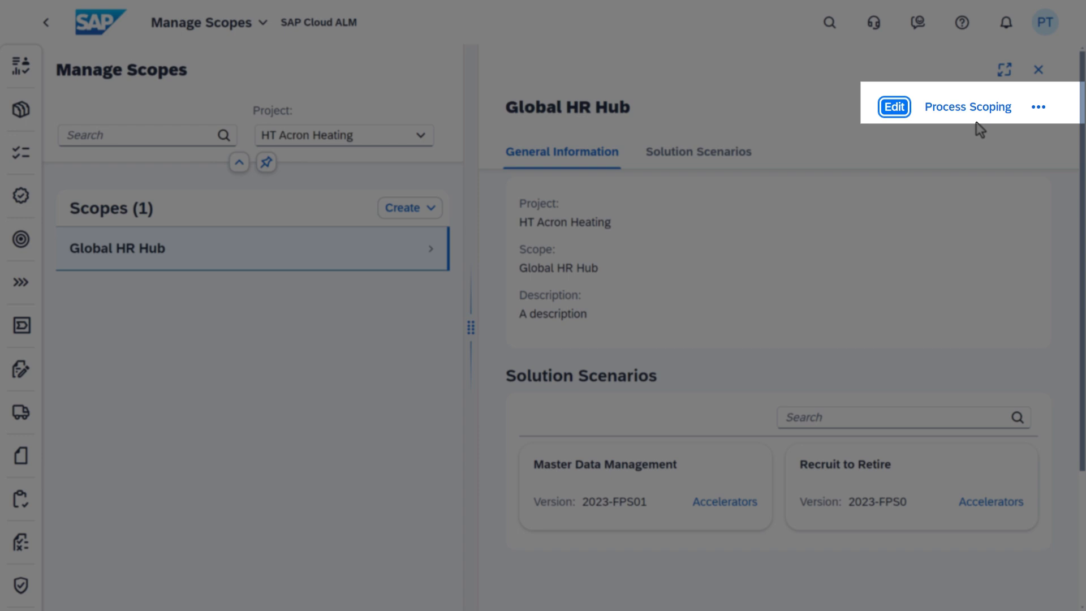
Scope in the S/4HANA master data governance and Federated Master Data Governance processes
click(977, 114)
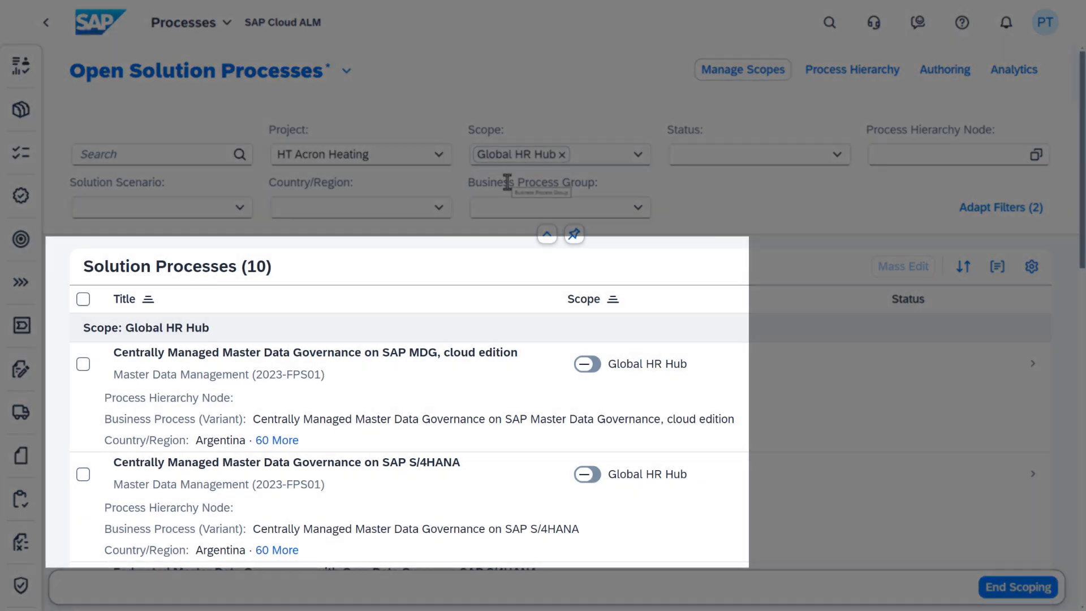
scroll(385, 328, down, 3)
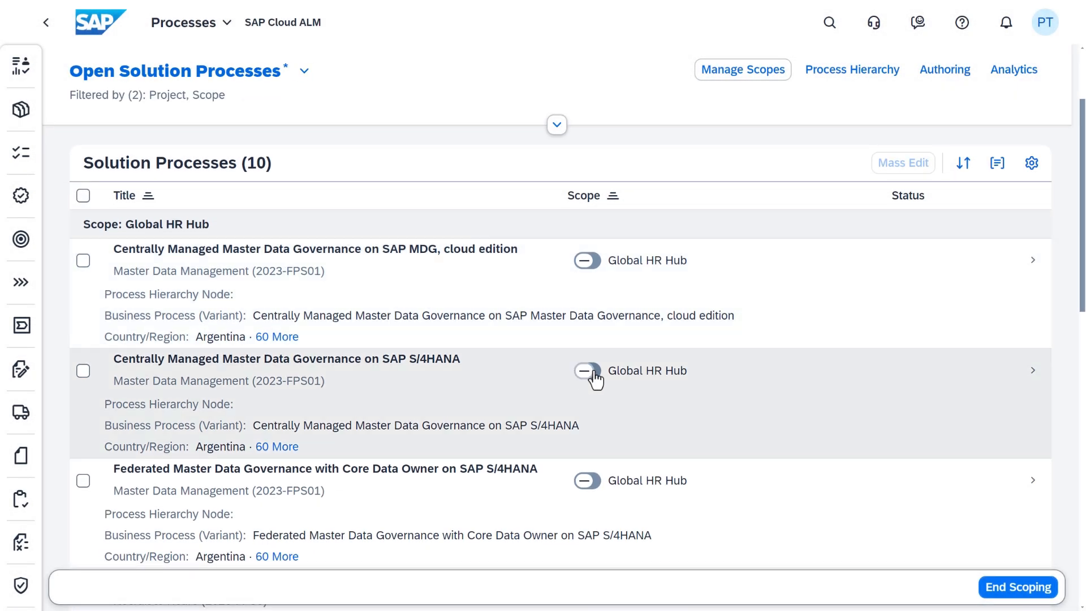
click(589, 371)
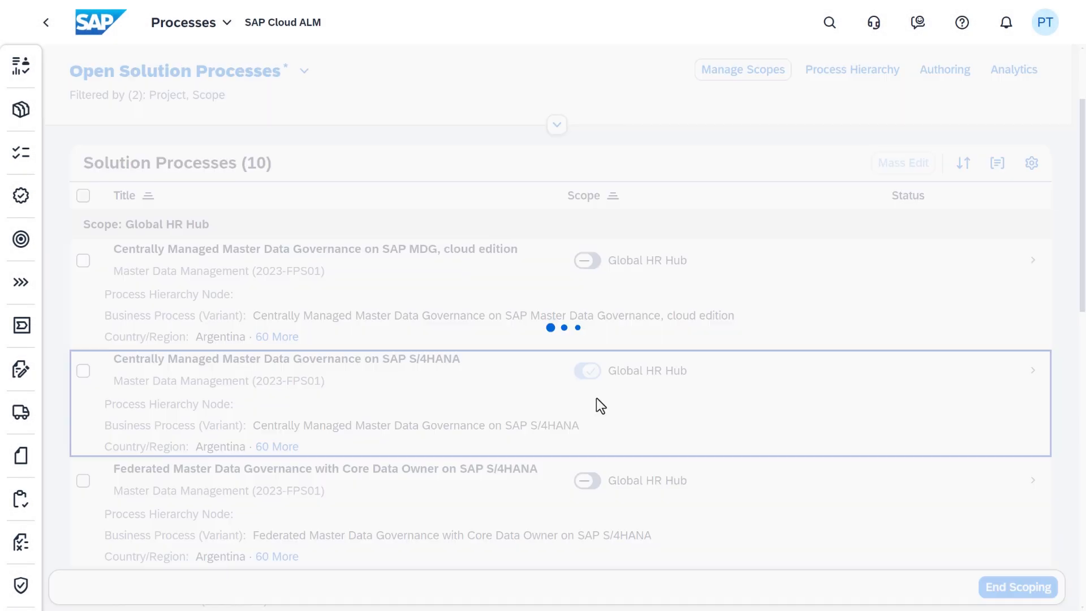
click(595, 485)
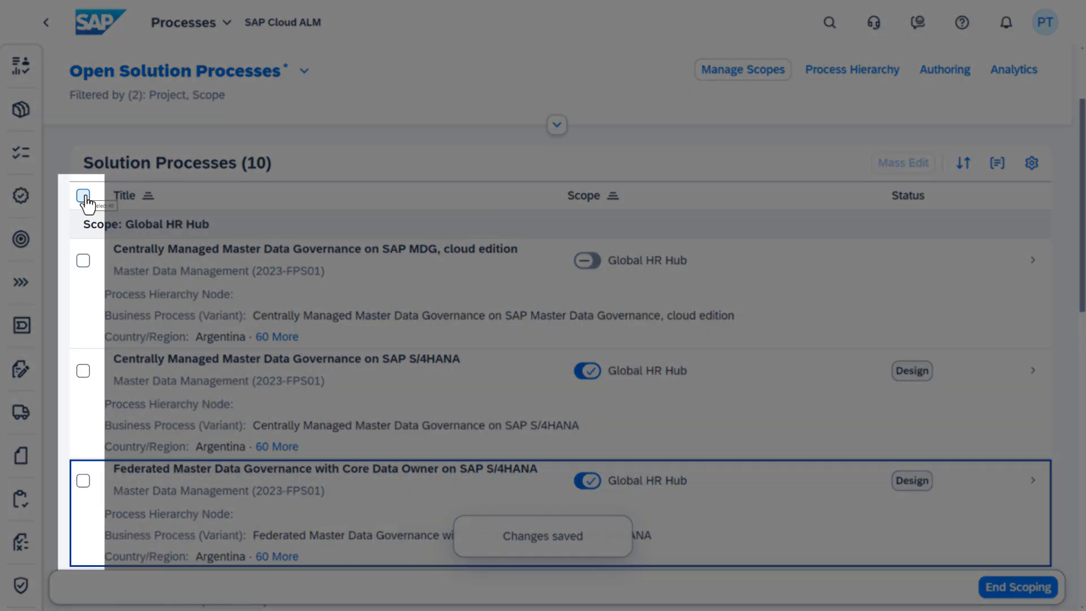
Mass-edit all ten selected solution processes to Scope State In Scope and save
click(84, 196)
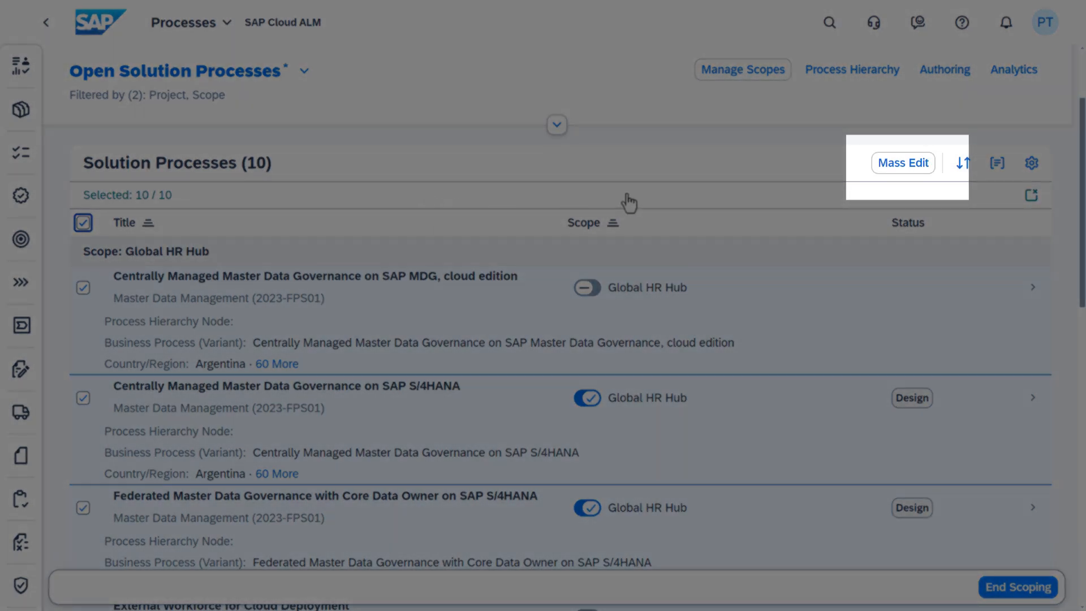
click(903, 164)
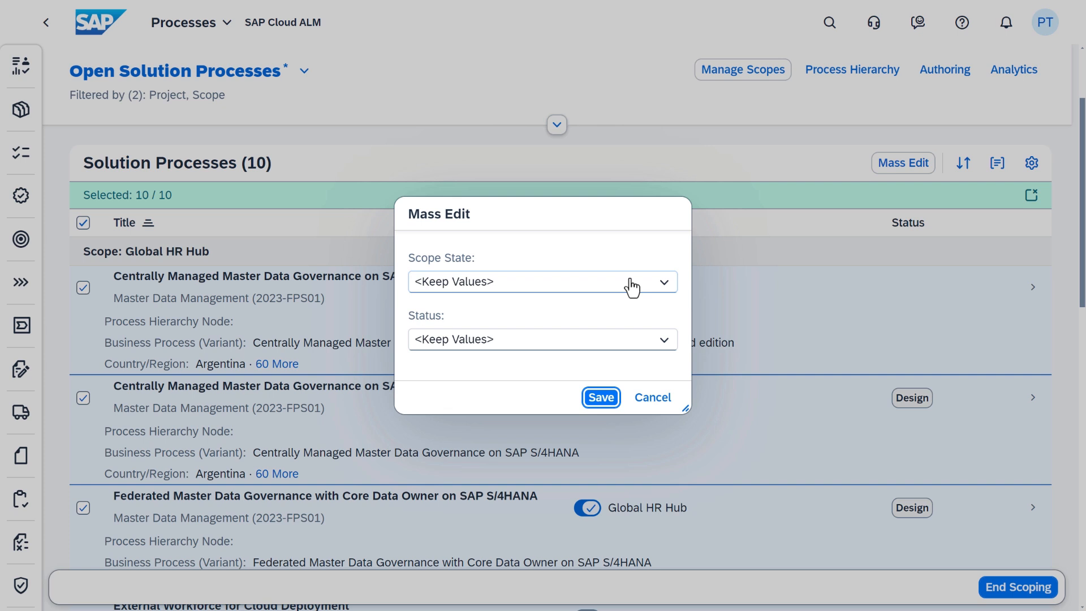
click(664, 285)
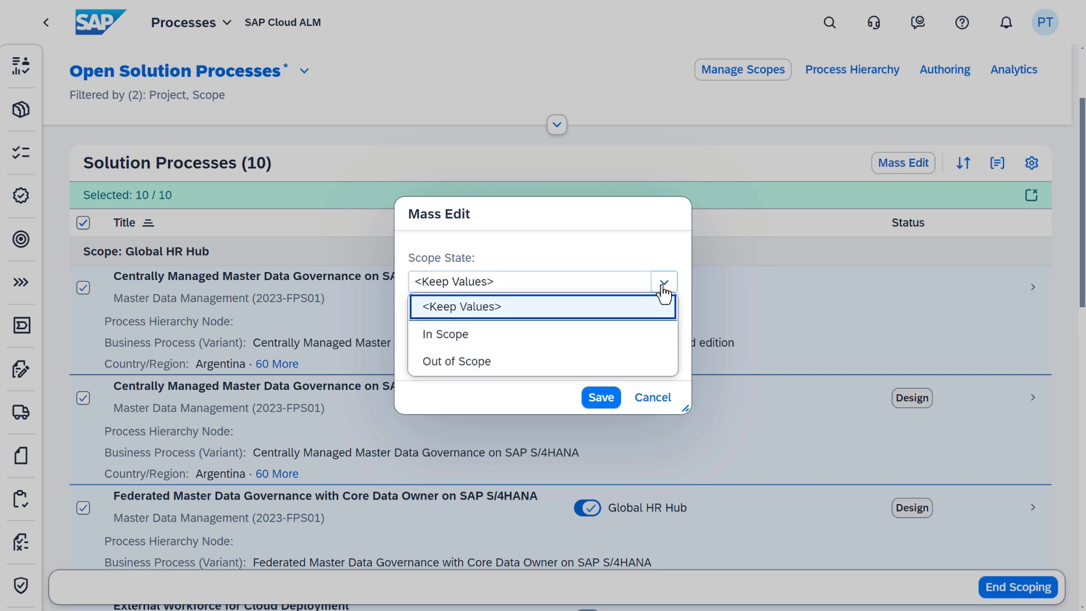
click(488, 335)
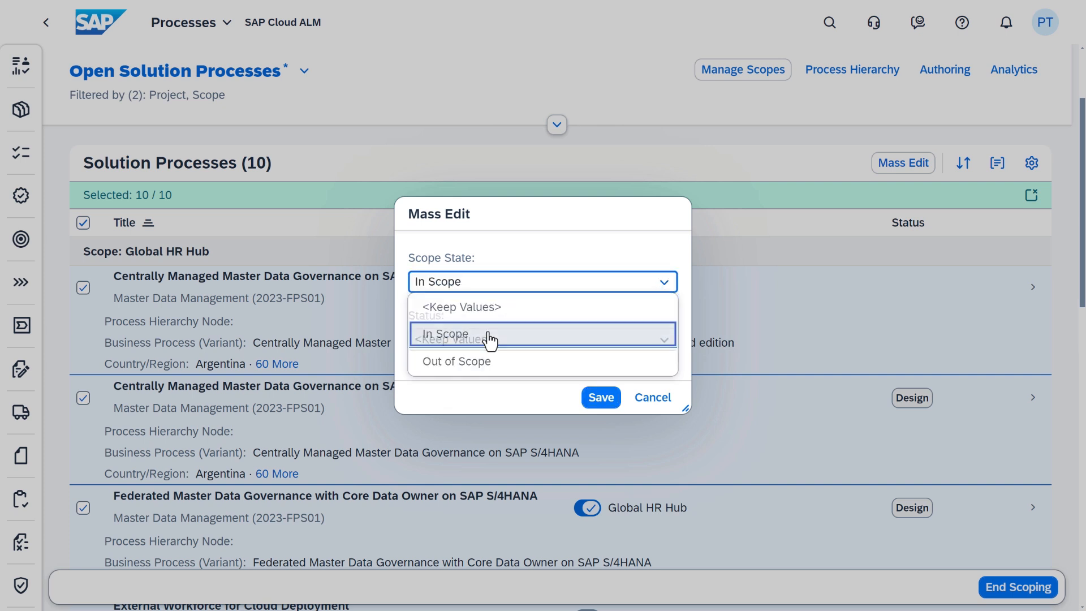
click(604, 400)
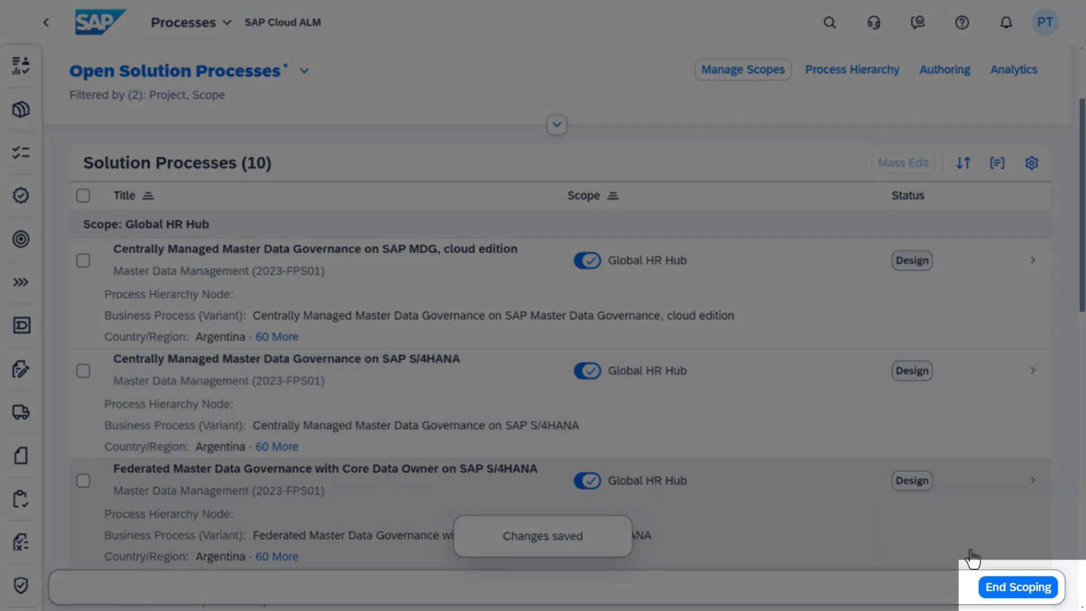
End process scoping and return to Manage Scopes, now listing Global HR Hub
click(1000, 591)
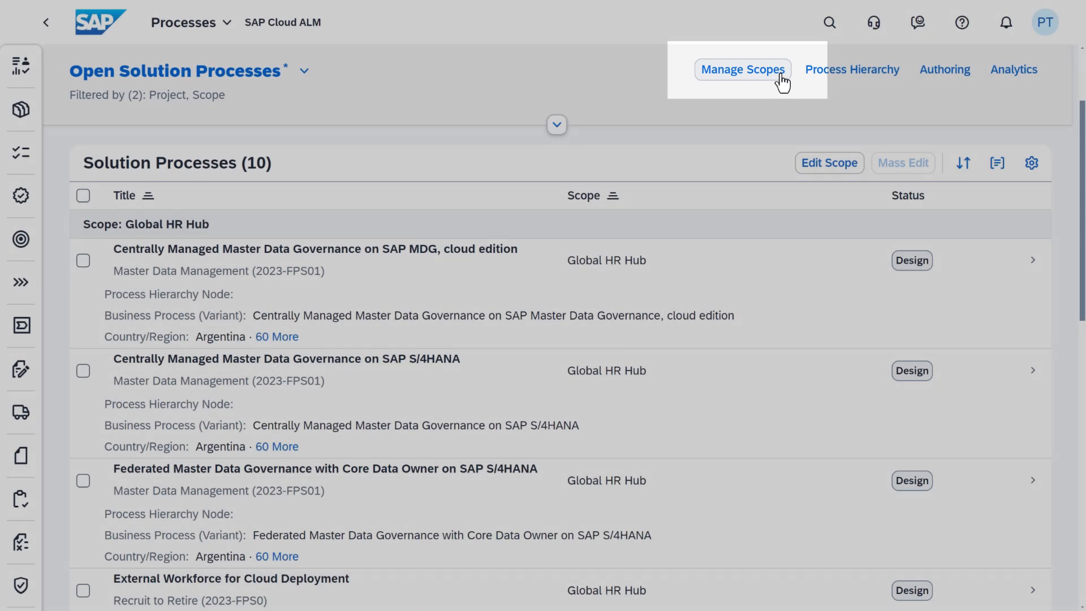
click(781, 77)
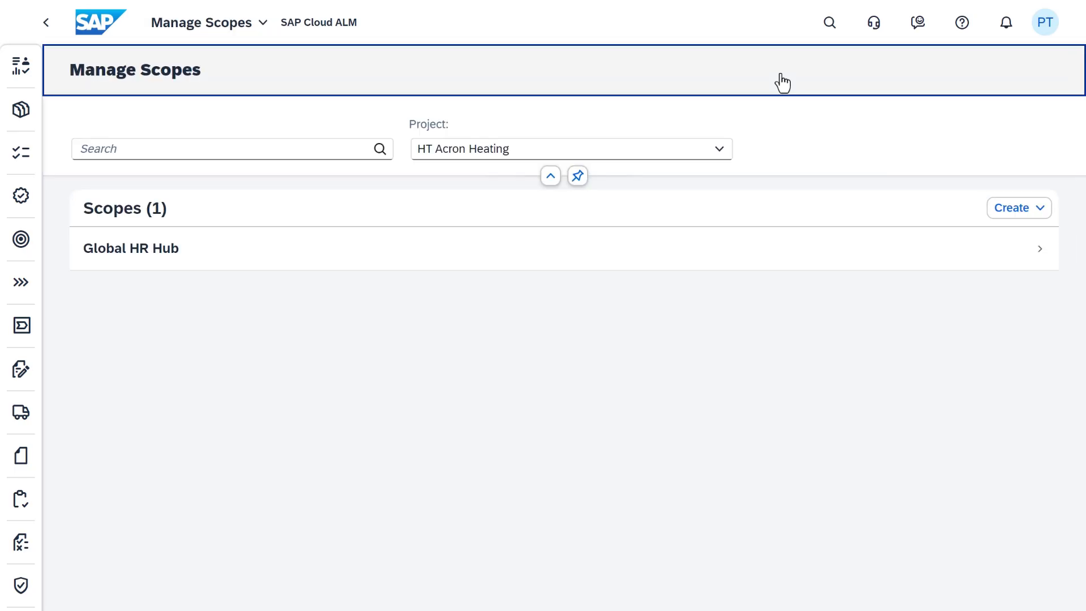
Start a new scope and include the Marketing Cloud and S/4HANA Cloud Public Edition scenarios
click(1035, 223)
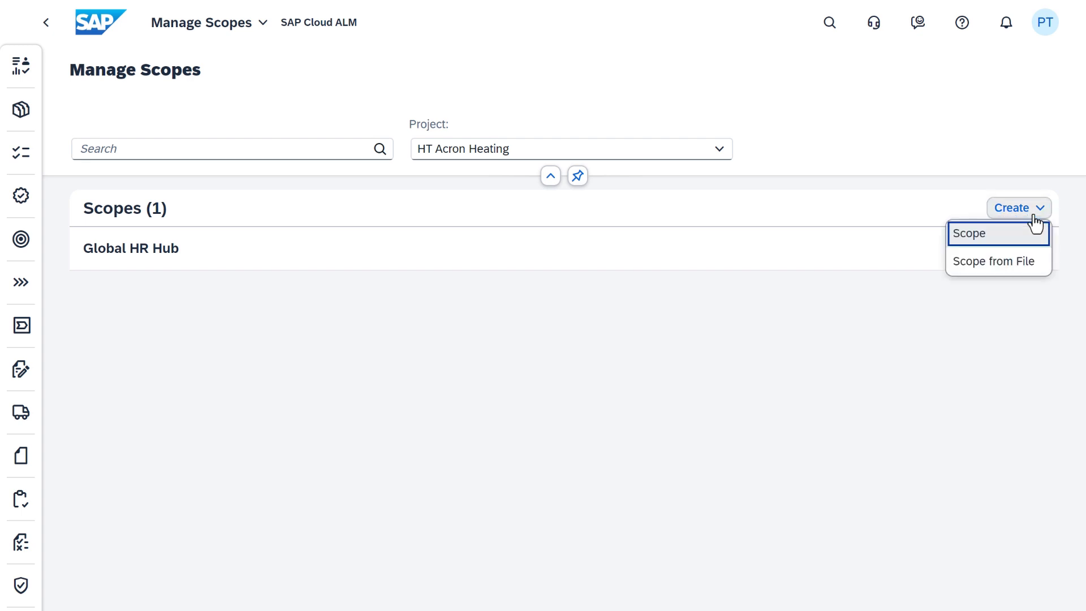
click(1000, 243)
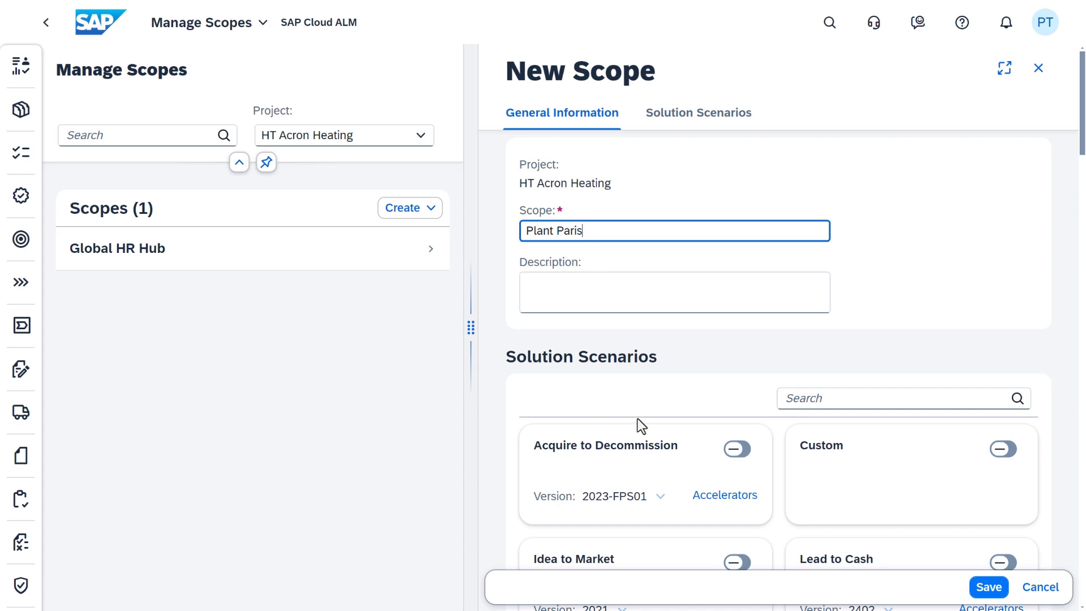
scroll(639, 417, down, 5)
scroll(642, 409, down, 10)
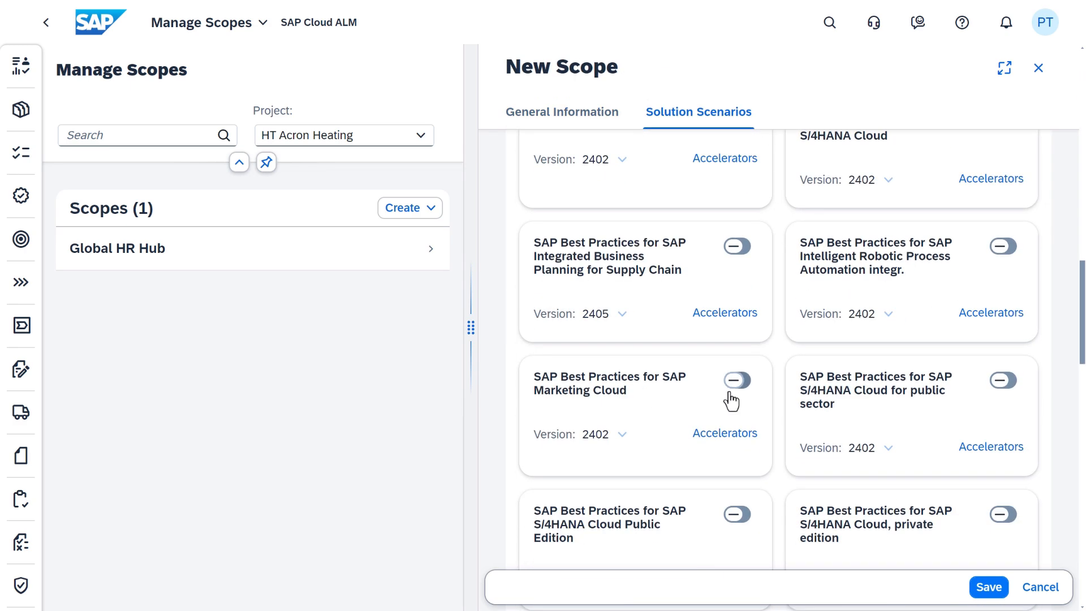
click(734, 382)
scroll(722, 419, down, 2)
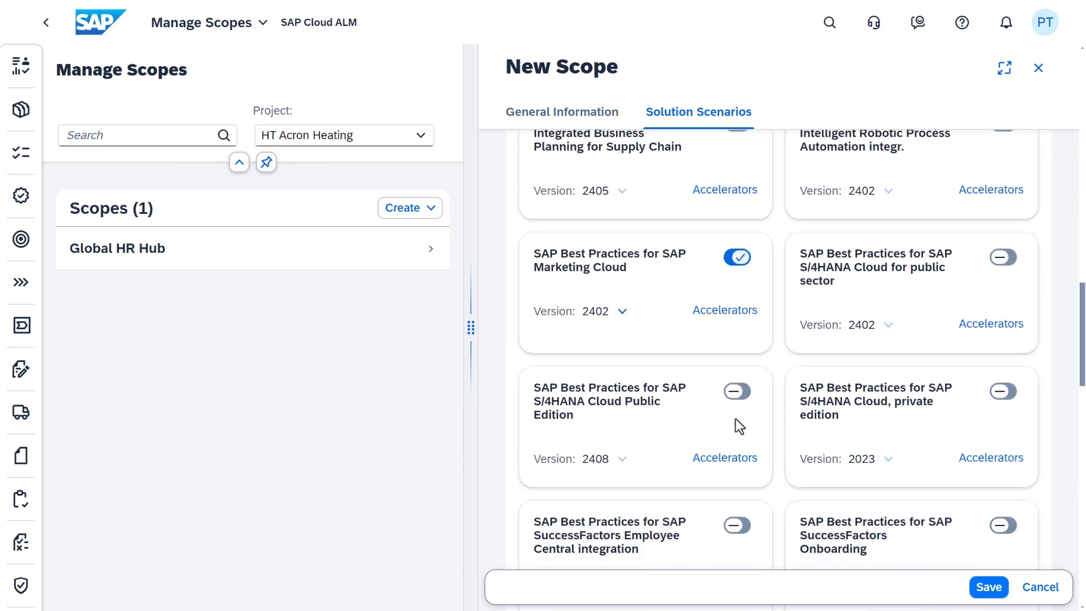
click(739, 387)
Add the Custom scenario and save the Plant Paris scope, confirming the scenario versions
scroll(896, 373, up, 12)
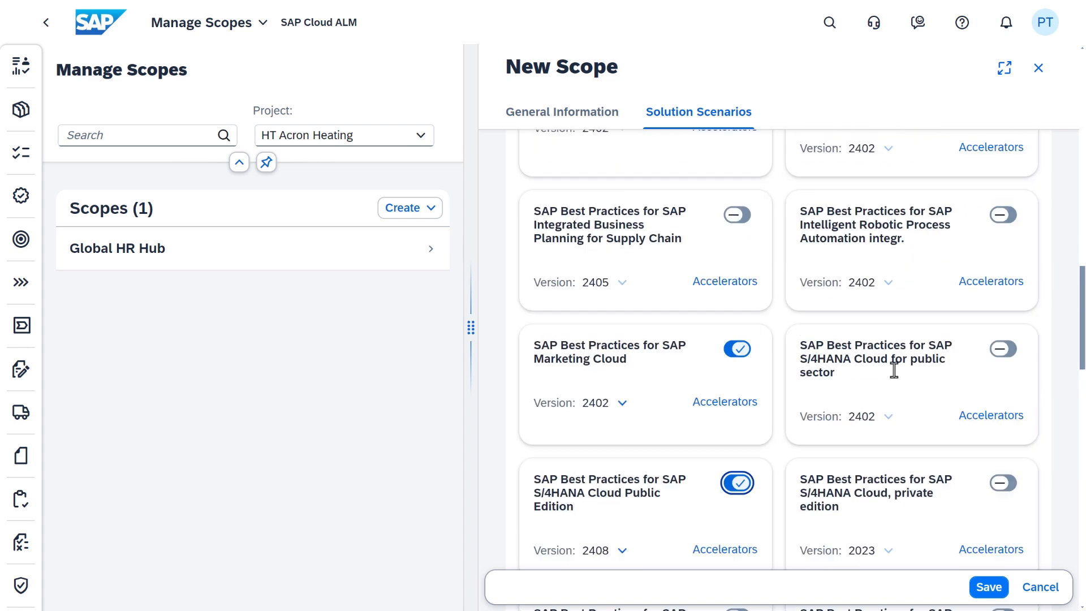
scroll(896, 373, up, 6)
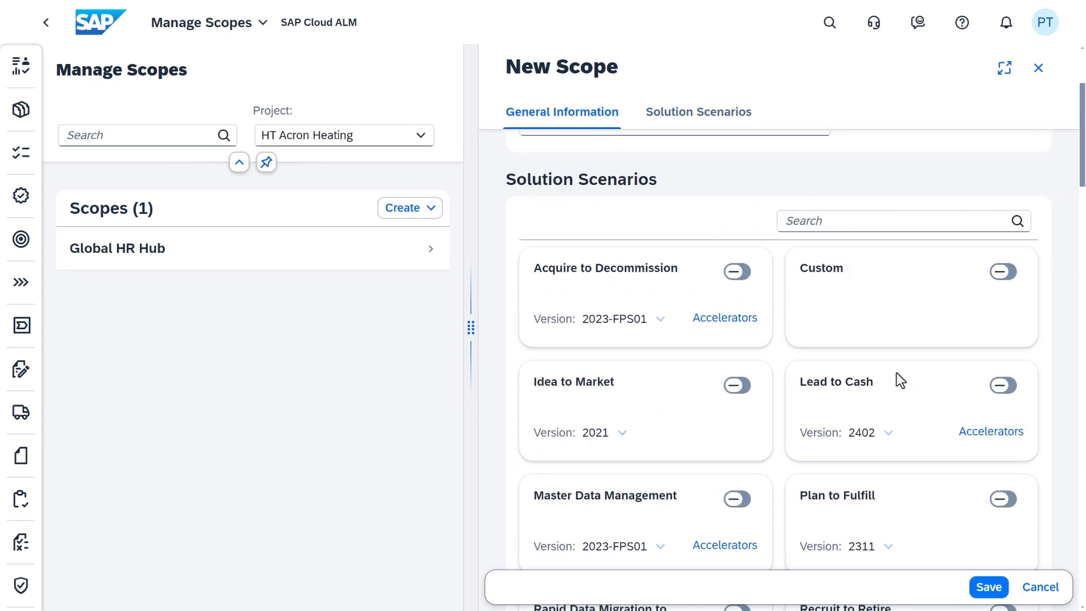
click(1012, 328)
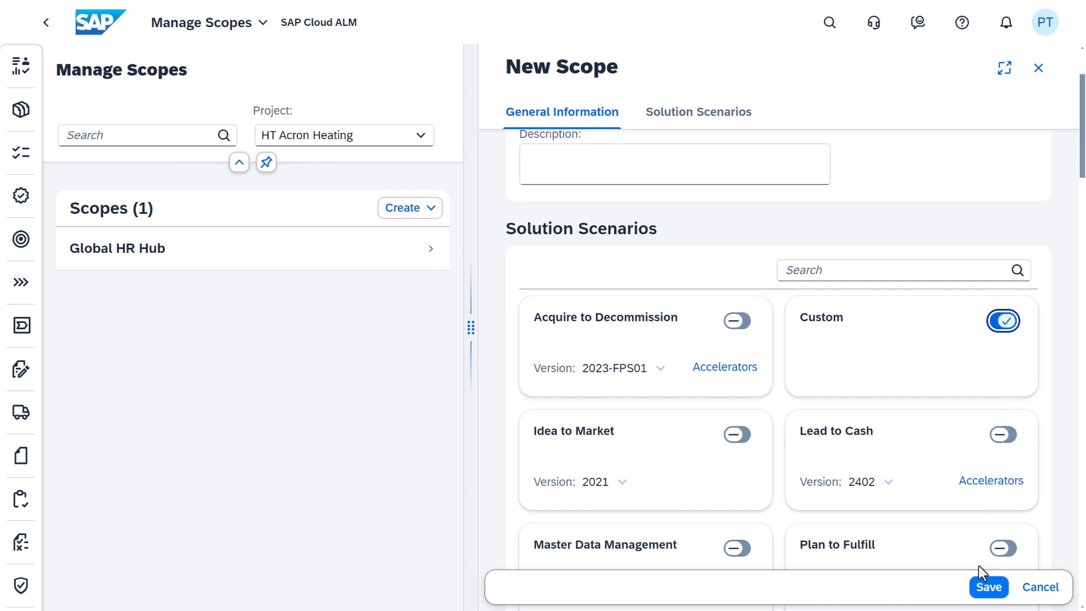
click(989, 588)
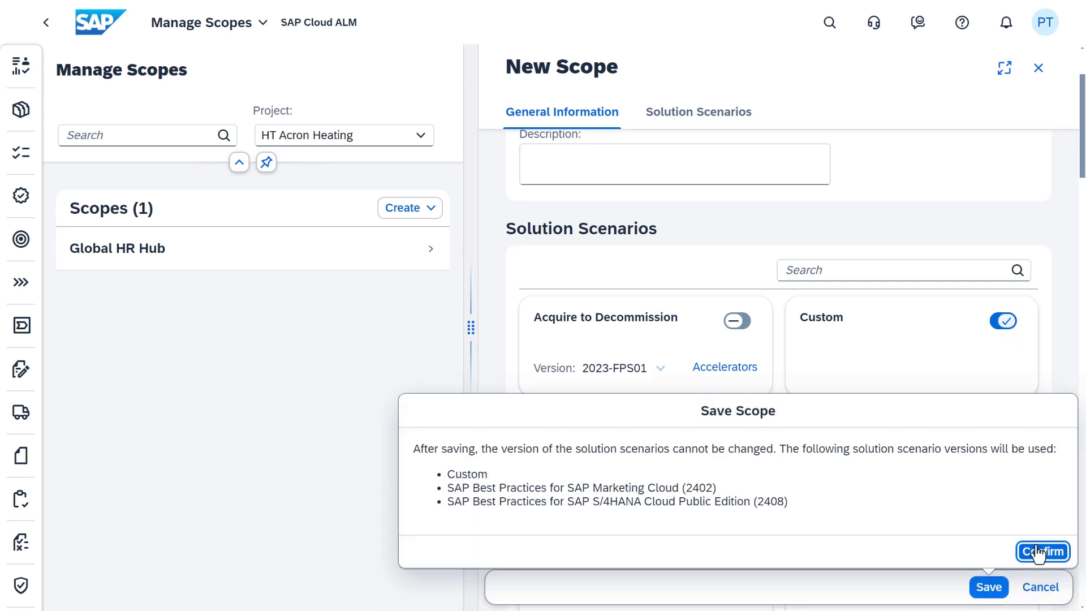
click(1043, 555)
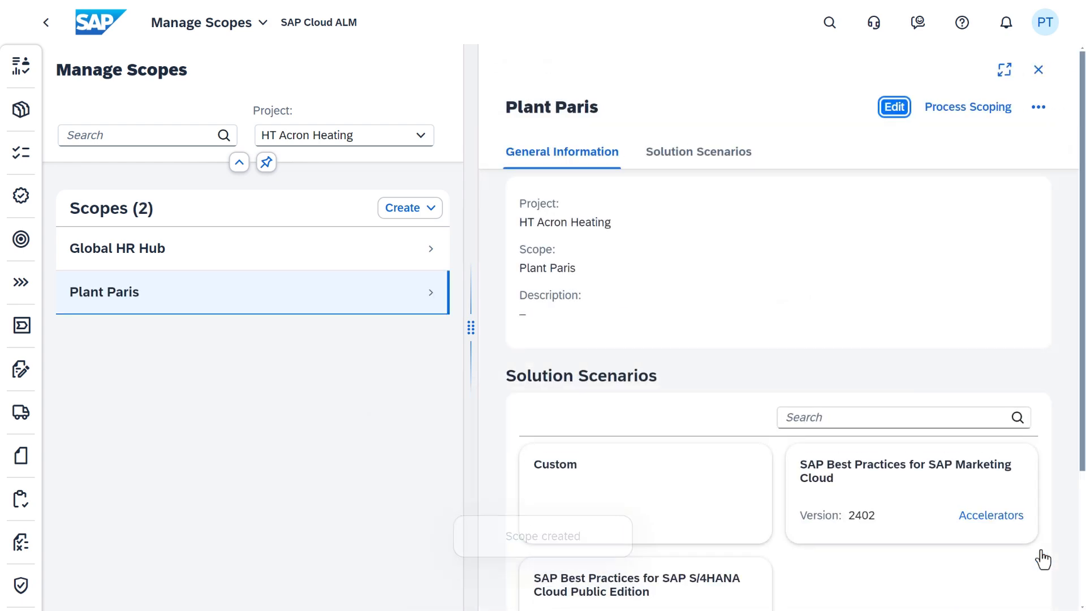
Filter Plant Paris processes to S/4HANA Cloud Public Edition with country/region France and Generic
click(961, 109)
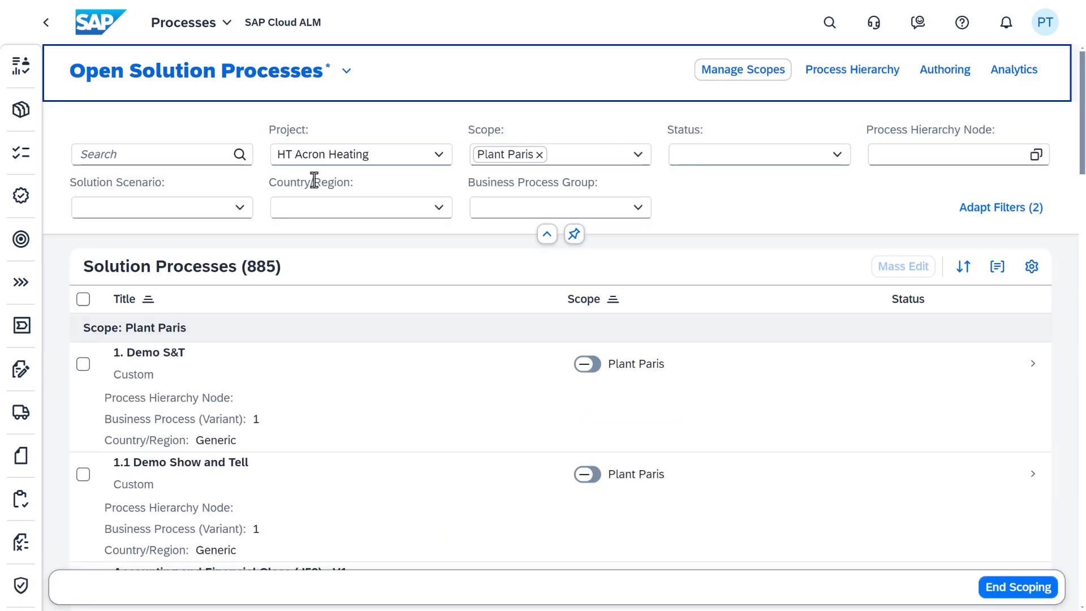
click(240, 208)
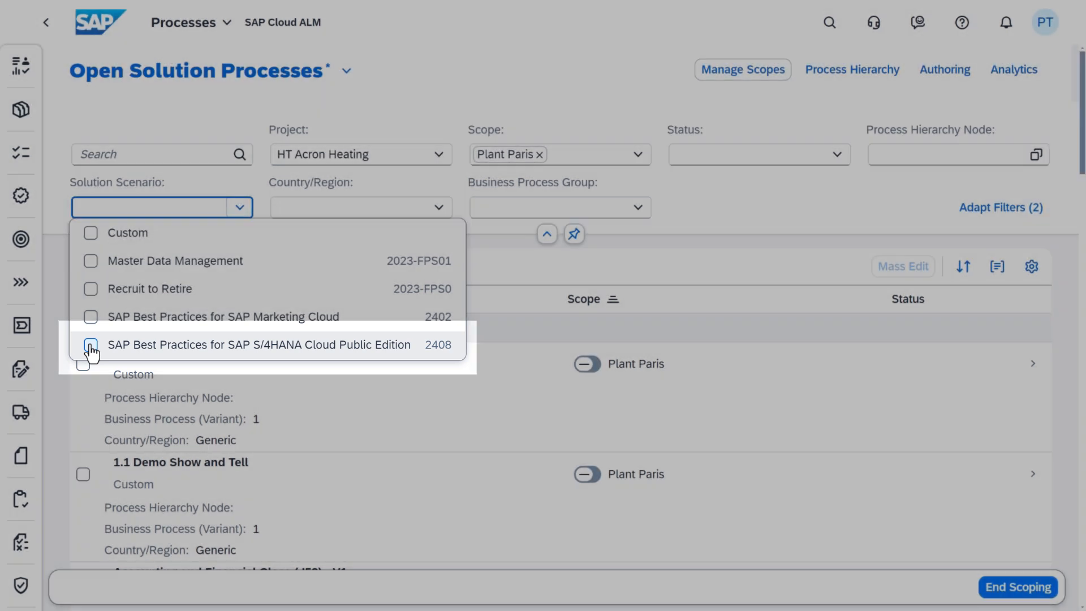
click(91, 346)
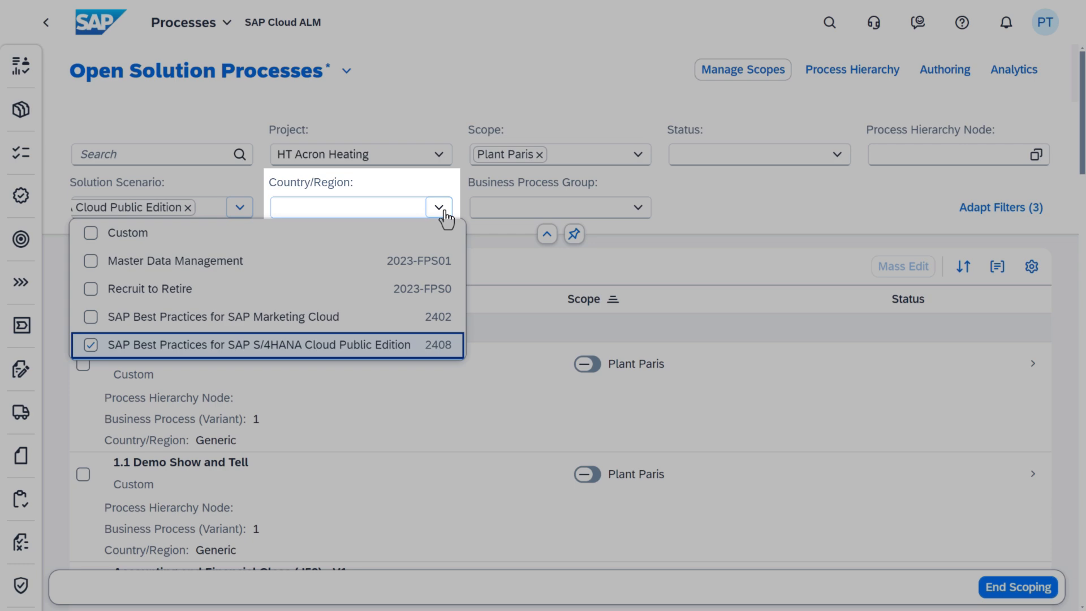
click(442, 209)
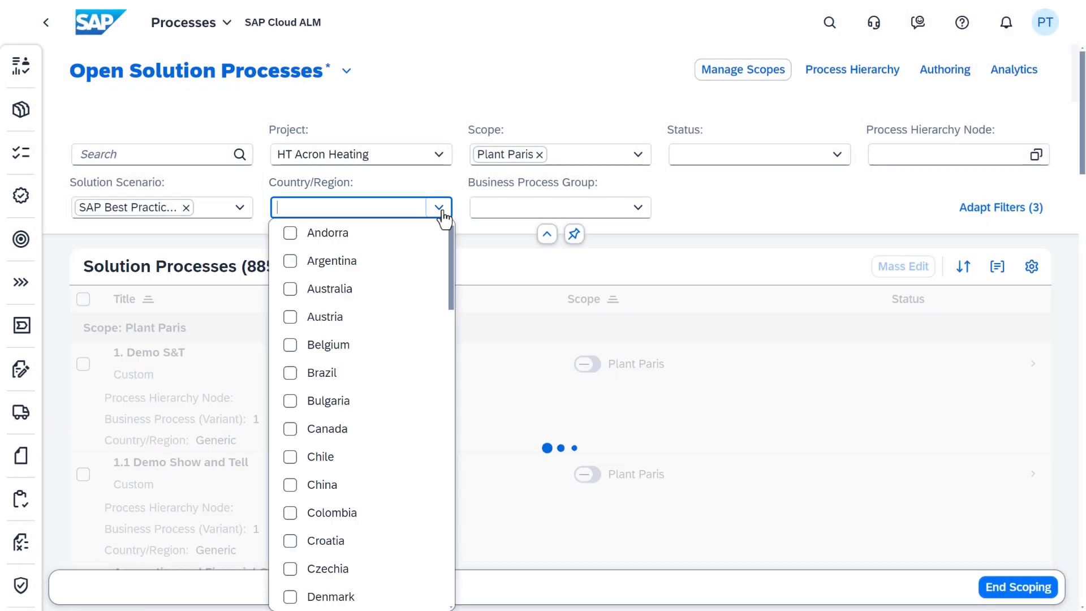
scroll(384, 396, down, 7)
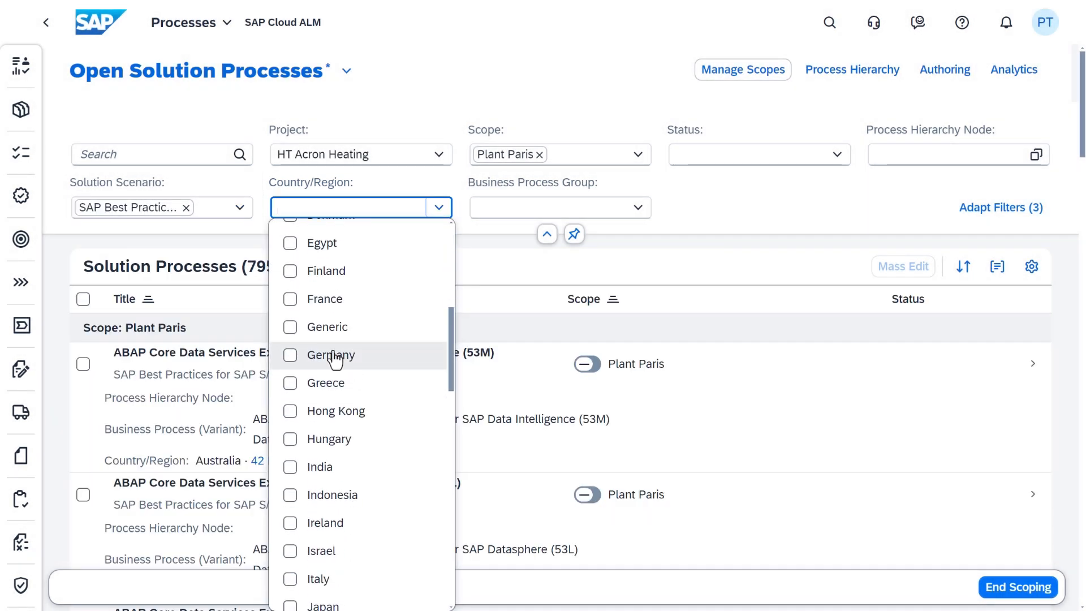
click(290, 301)
click(291, 327)
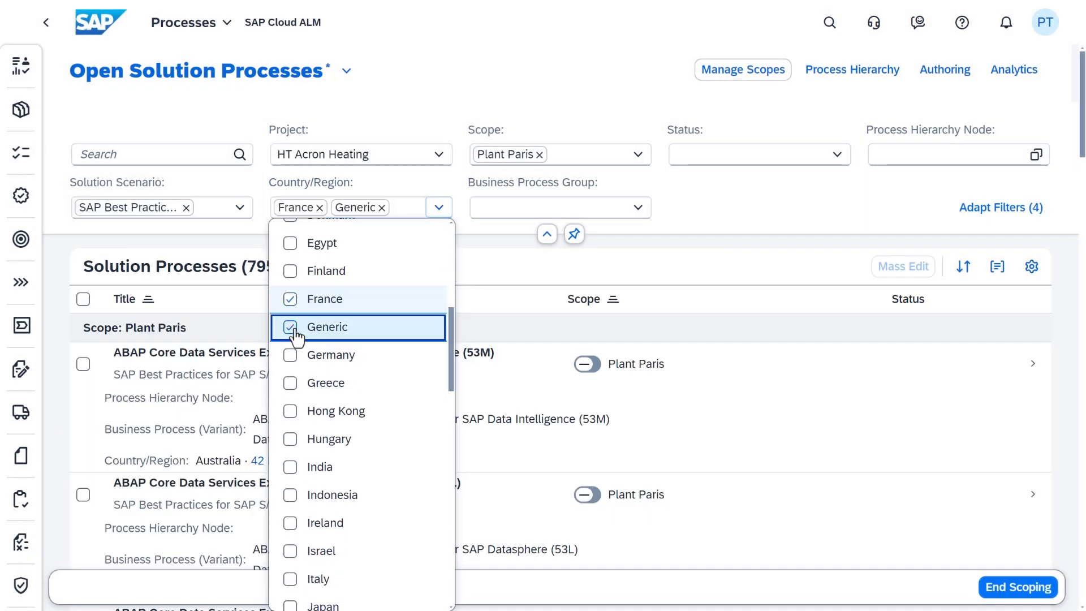
click(738, 193)
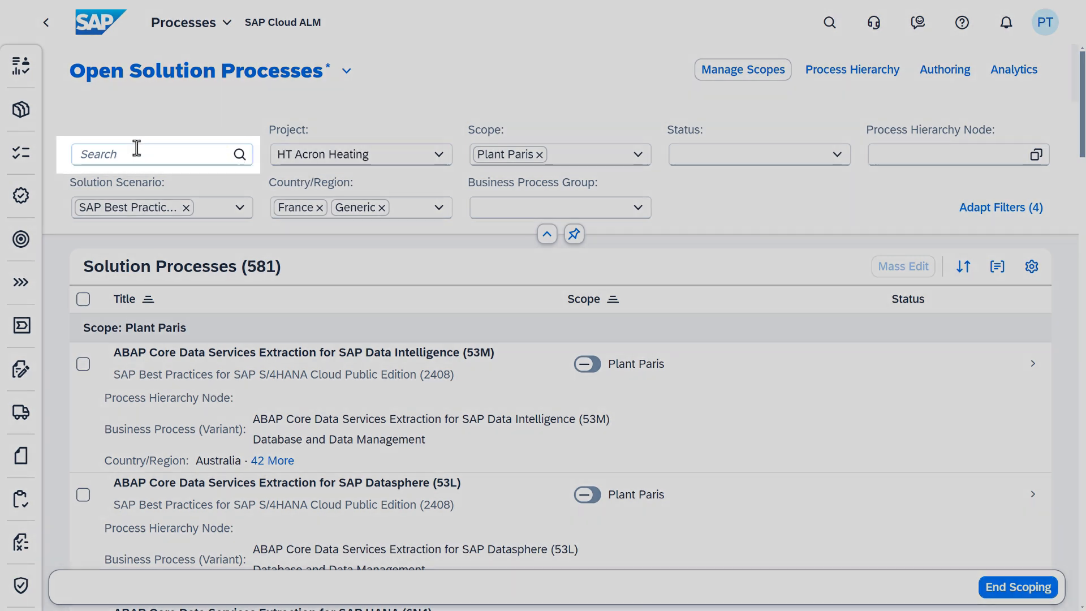
Search 'Costing', scope Actual Costing (33Q) into Plant Paris, and remove the Generic filter
click(134, 150)
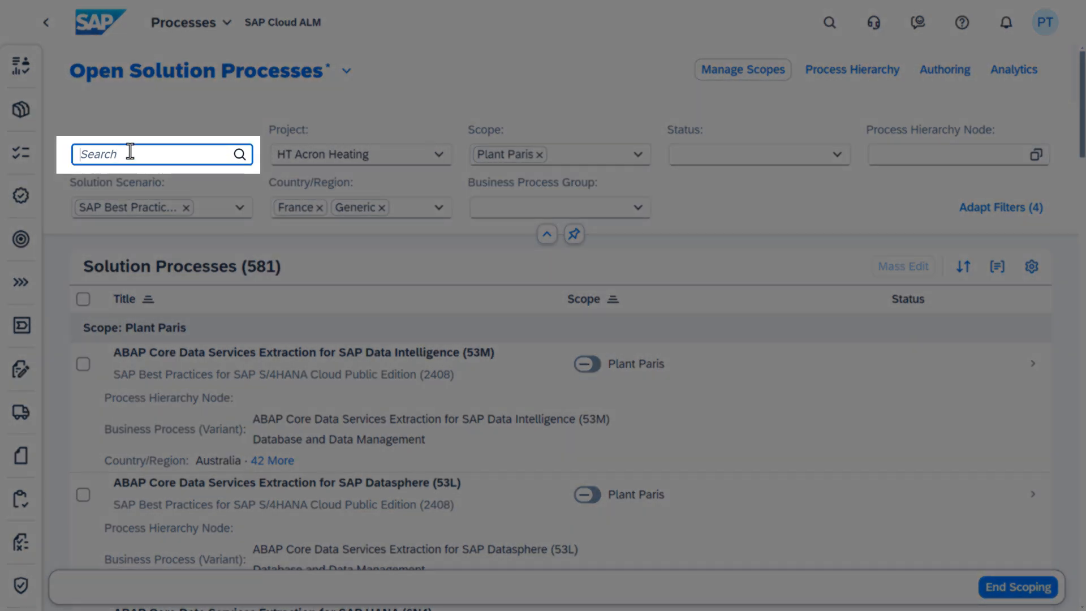
text(Costing)
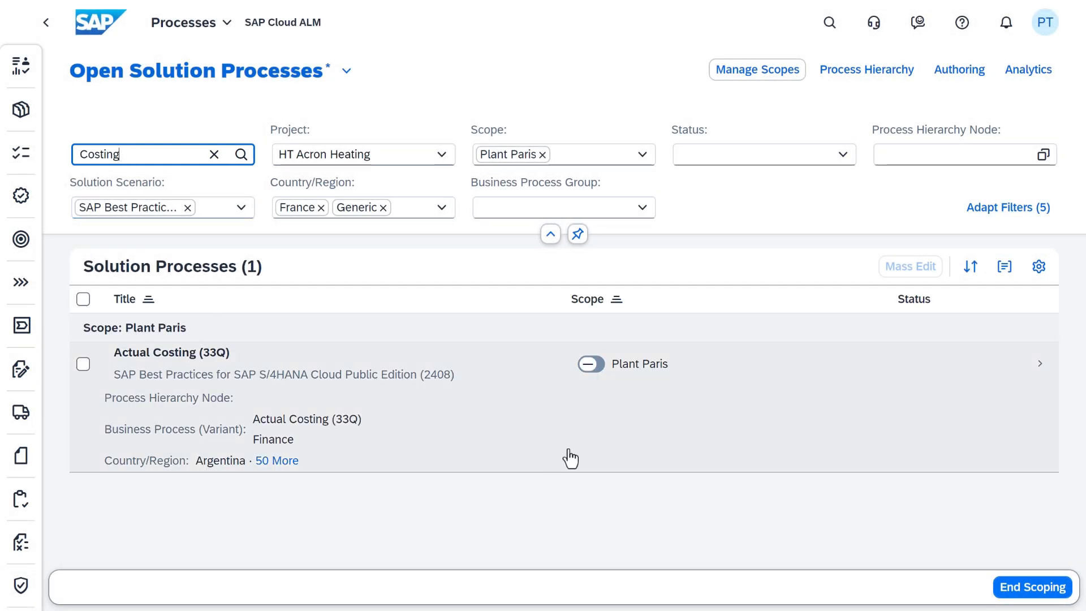
click(603, 372)
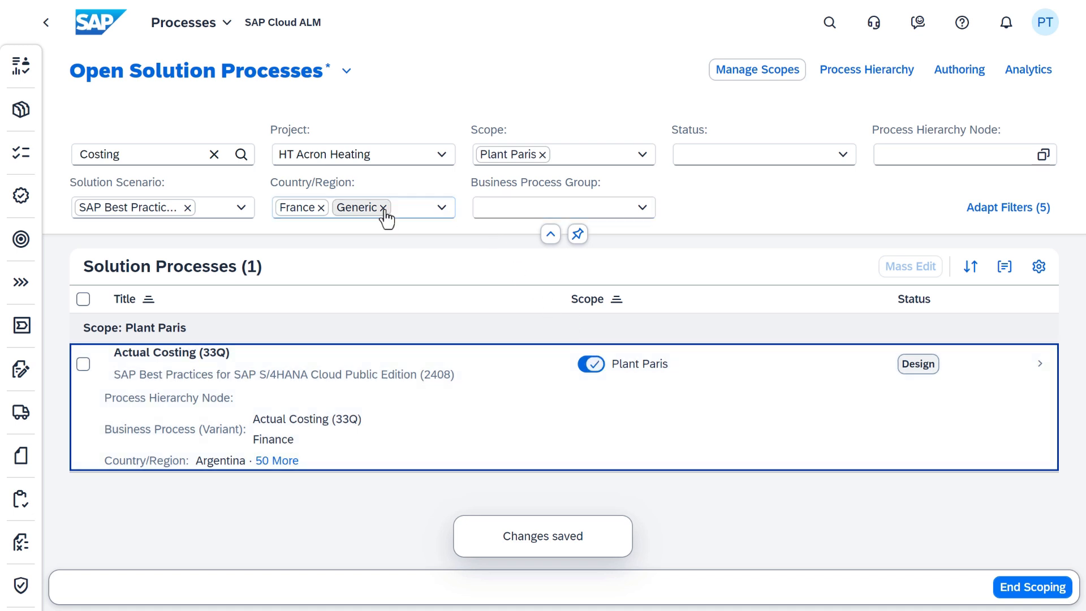
click(383, 208)
Clear the France, scenario and Costing search filters, showing only Custom processes
click(321, 207)
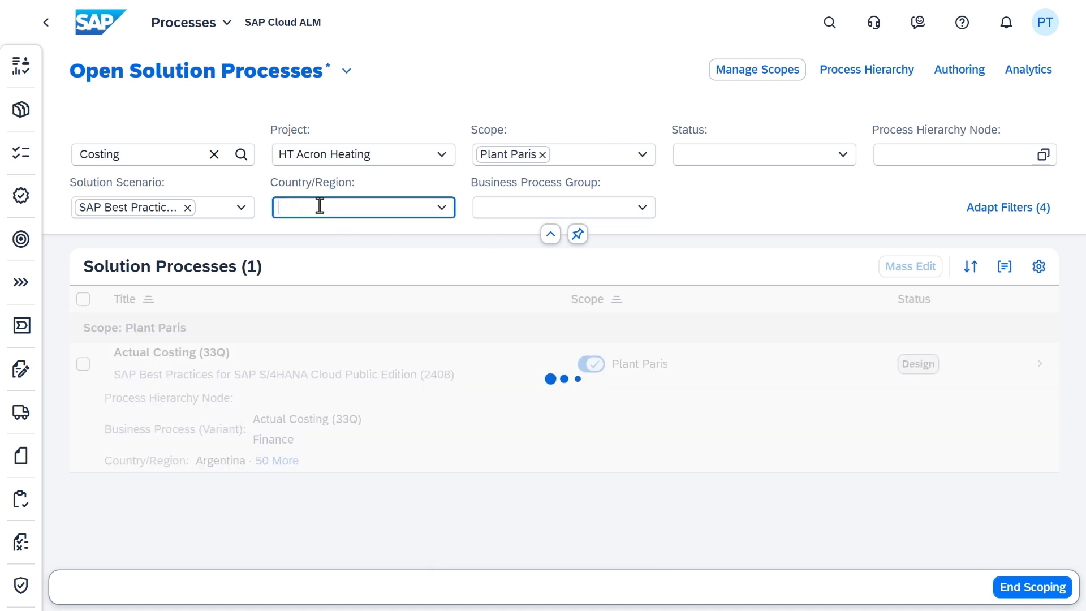
click(187, 209)
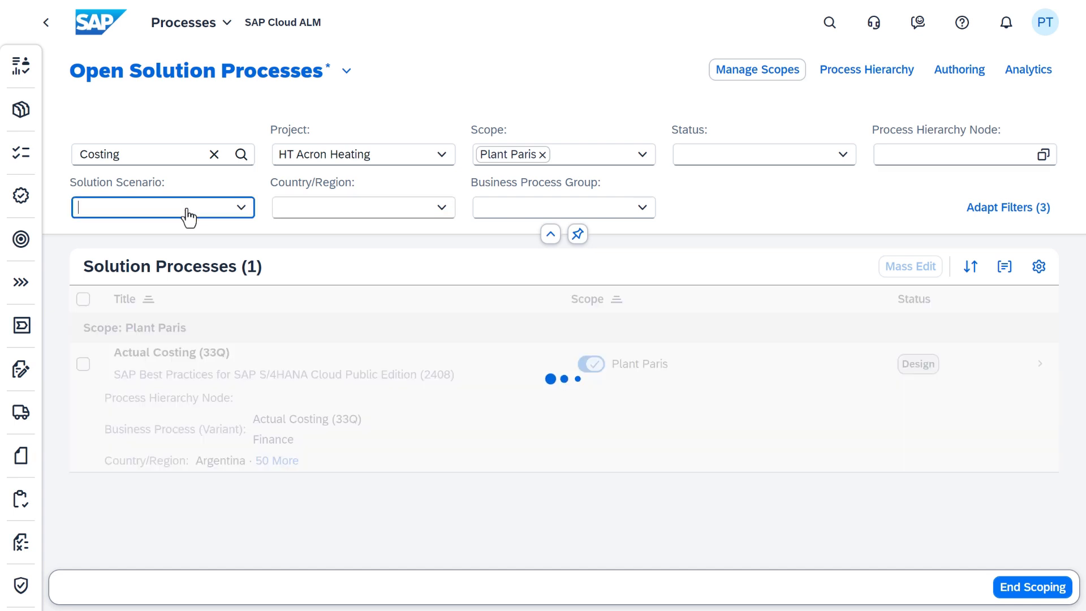
click(242, 210)
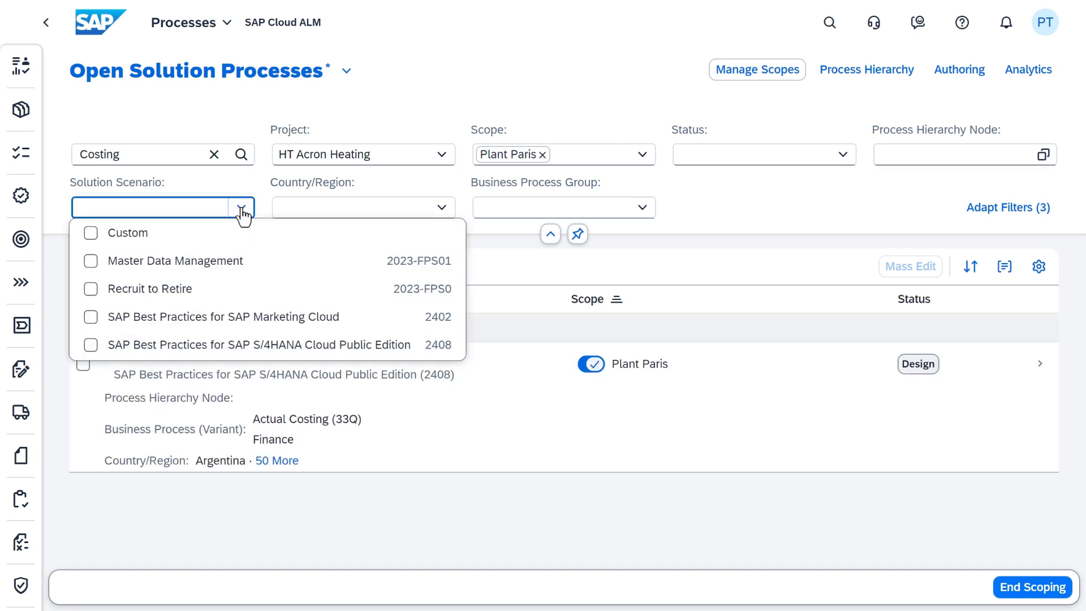
click(90, 234)
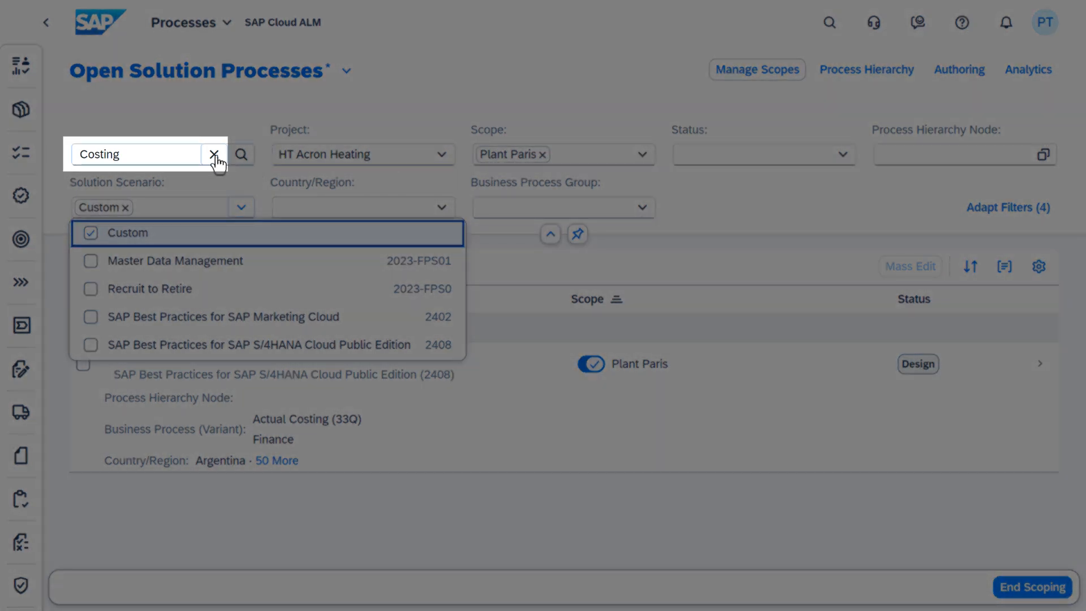
click(213, 155)
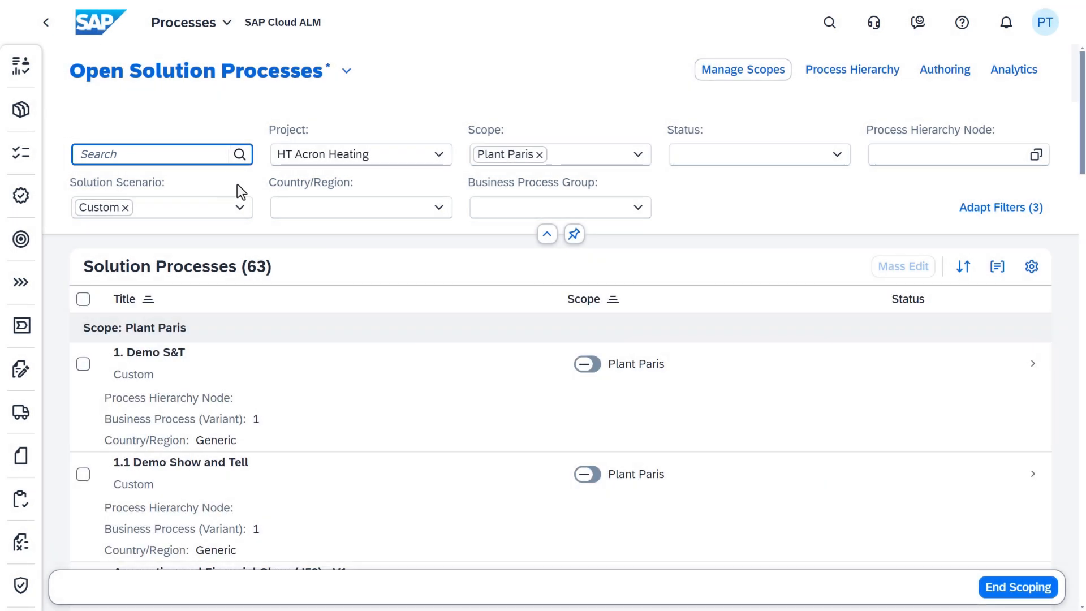
Scope BD9 for Paris into Plant Paris and end process scoping
scroll(370, 367, down, 7)
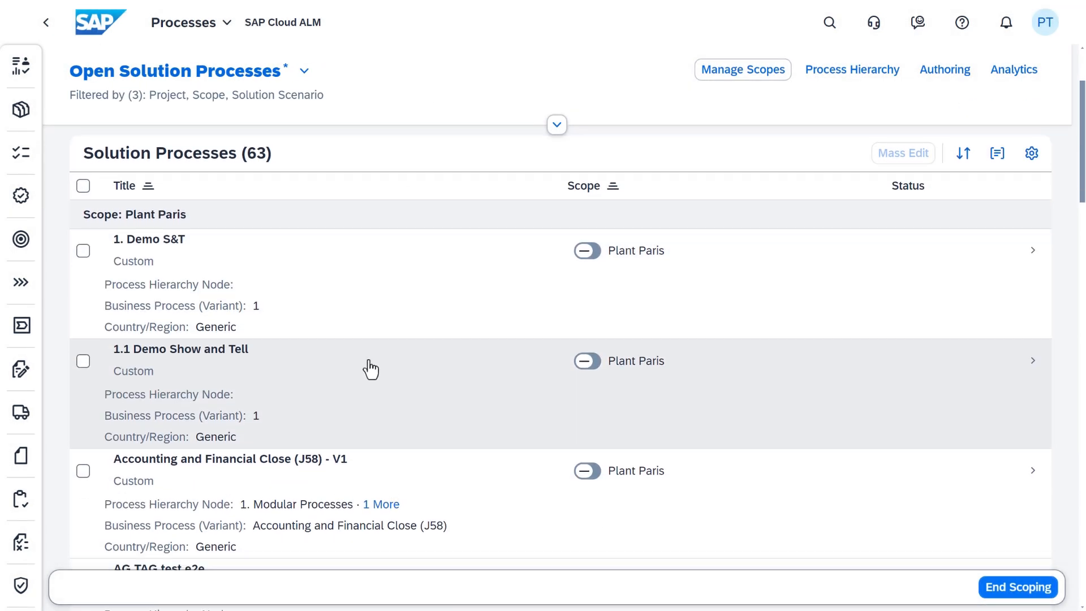
scroll(373, 366, down, 7)
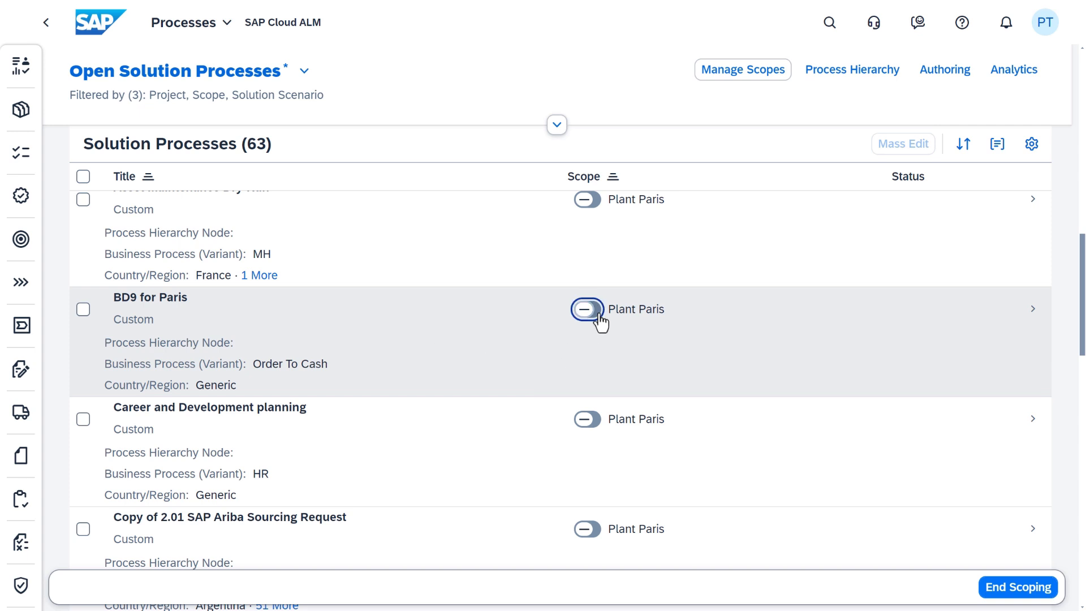
click(588, 310)
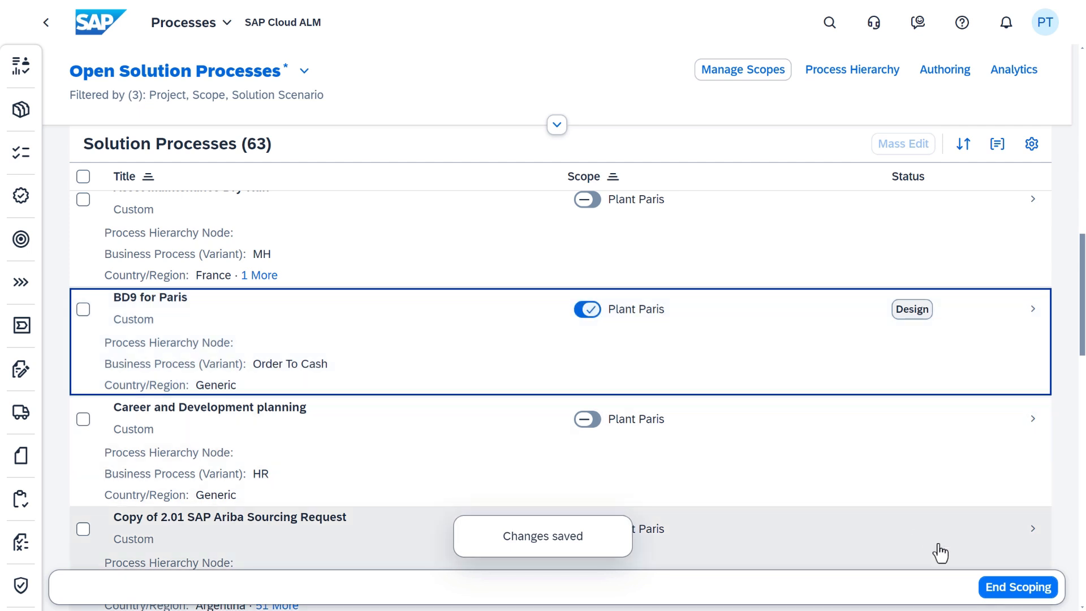
click(991, 589)
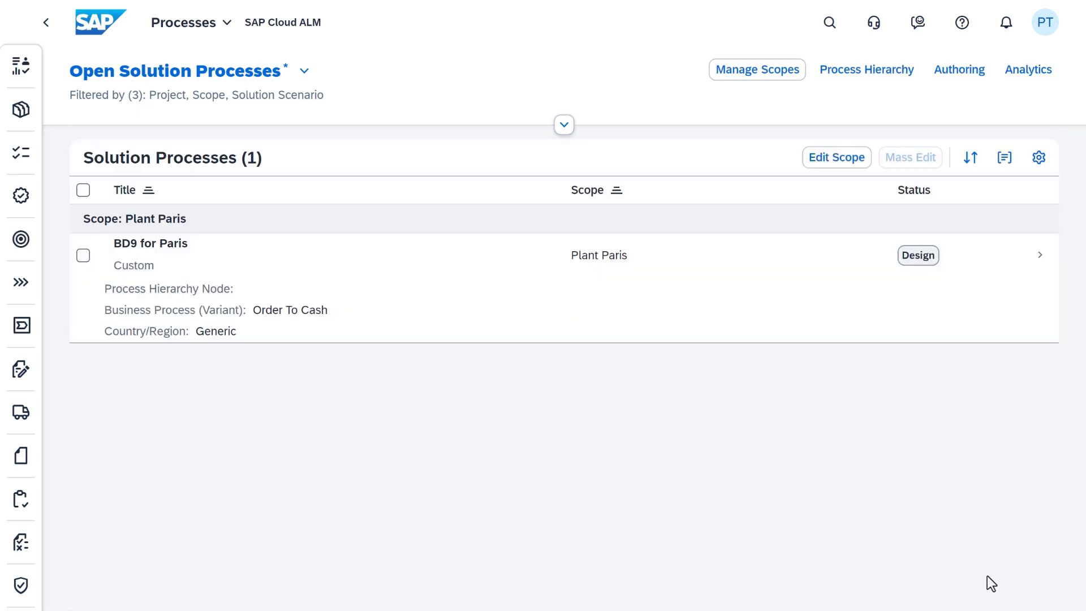
Remove the Plant Paris scope and Custom scenario filters, then switch to the project's Open Tasks list
click(564, 125)
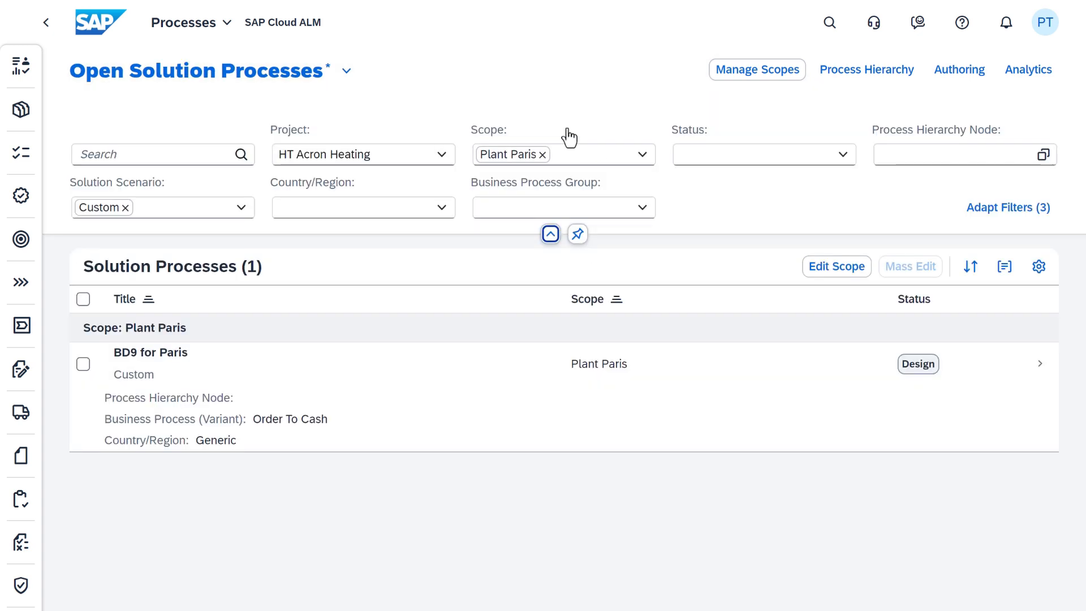
click(543, 155)
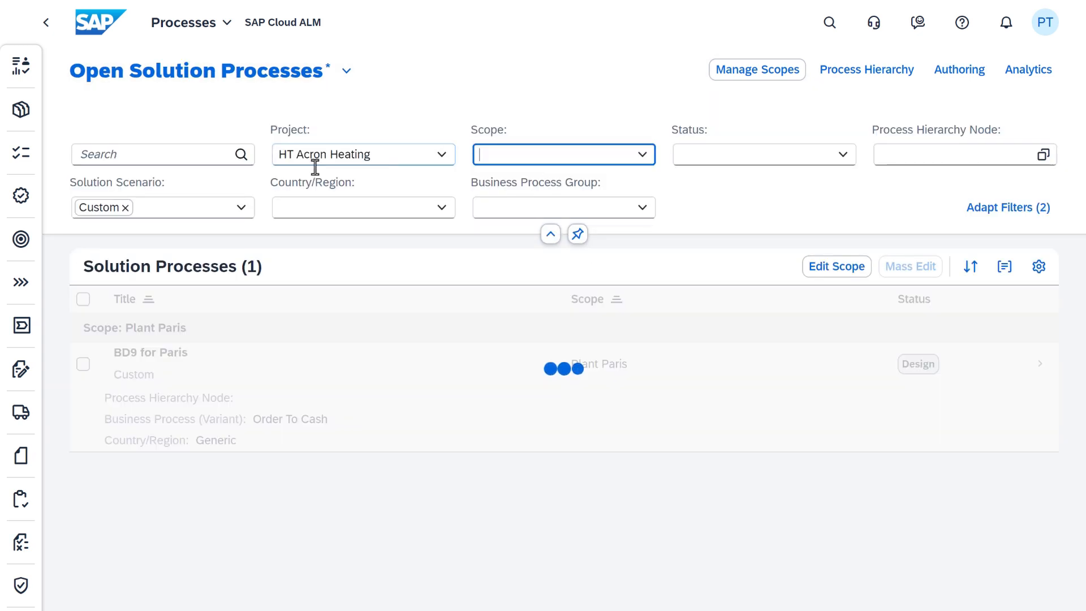
click(125, 209)
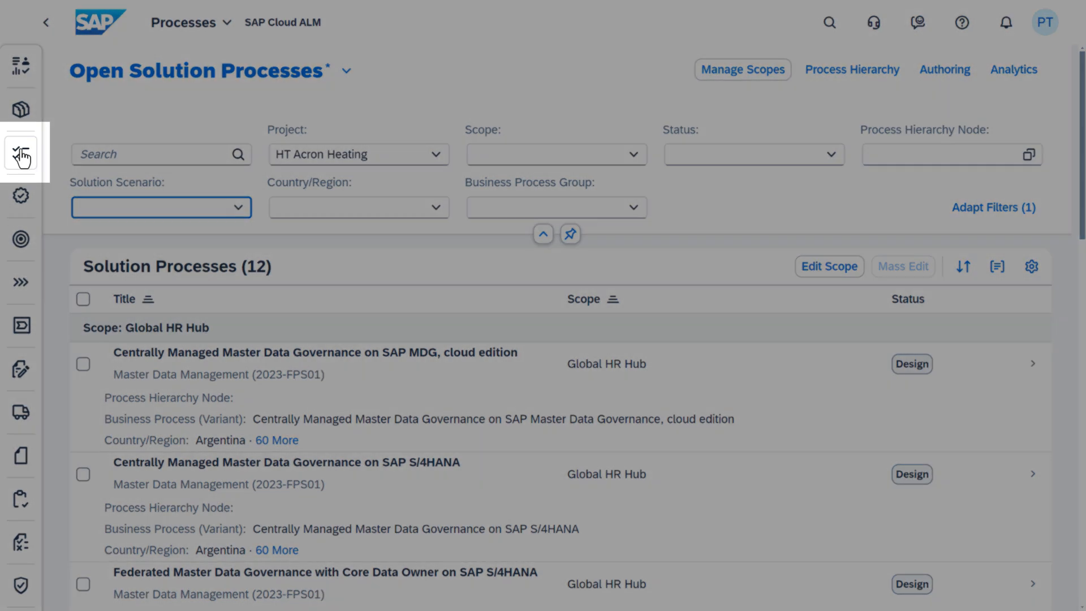
click(23, 158)
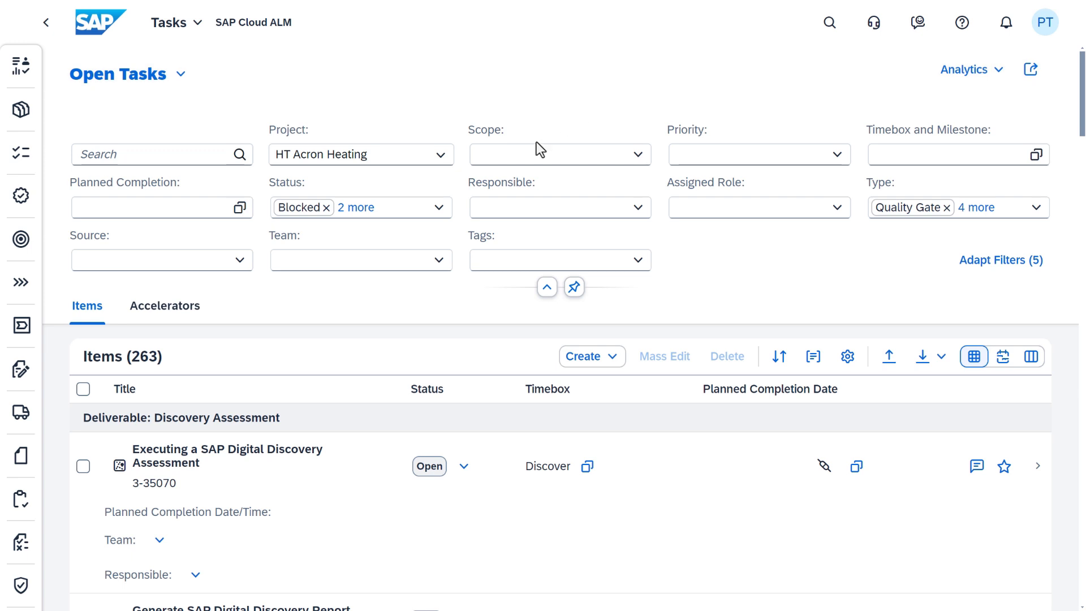
Filter Open Tasks to the Plant Paris scope and review the 6 remaining tasks
click(639, 156)
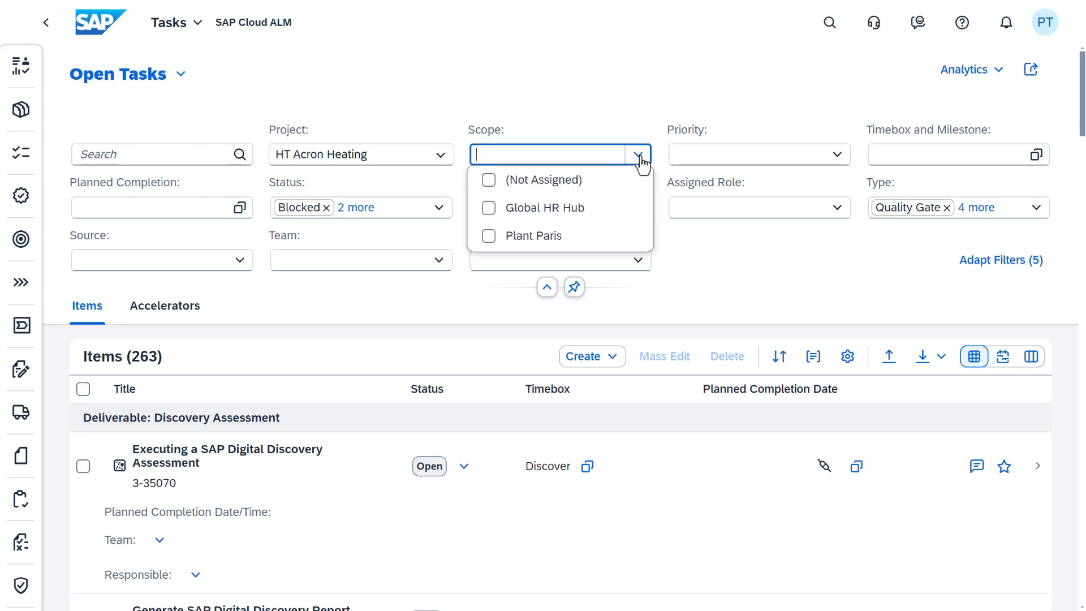
click(490, 240)
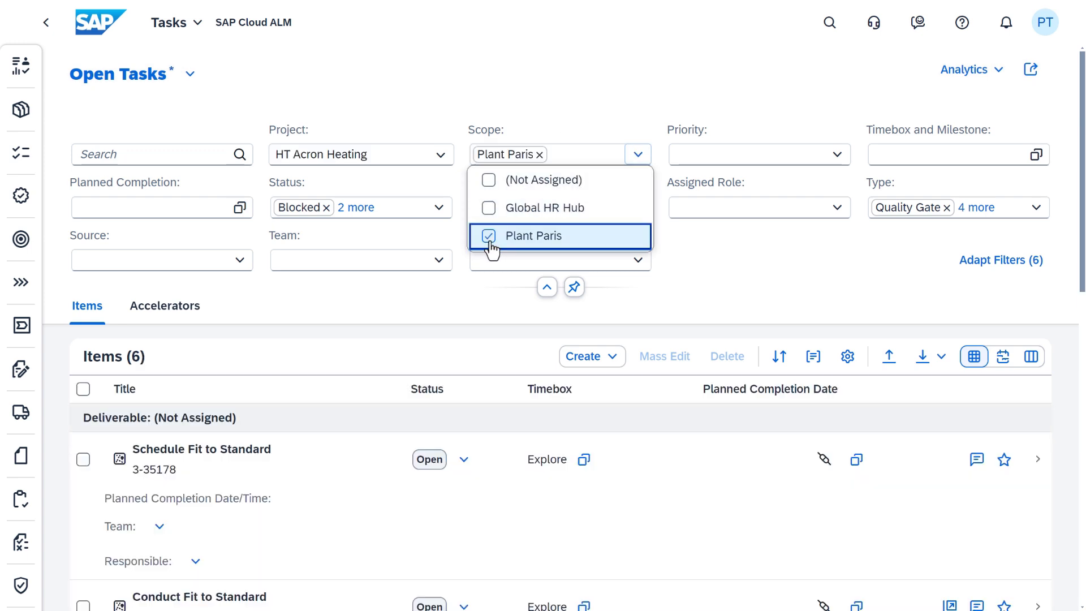
scroll(466, 309, down, 3)
scroll(468, 310, down, 5)
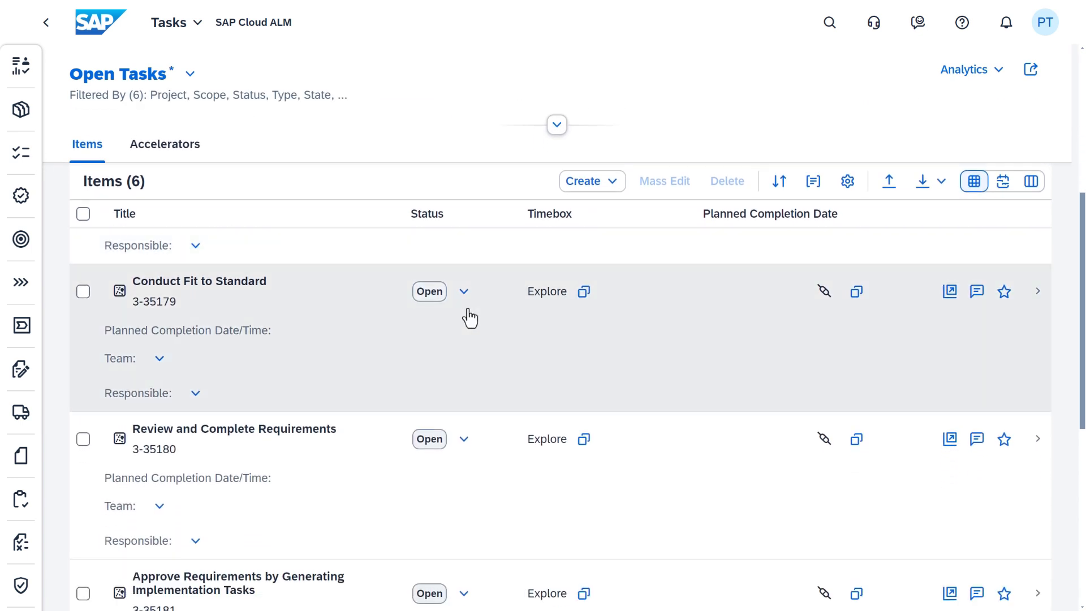
scroll(469, 318, down, 3)
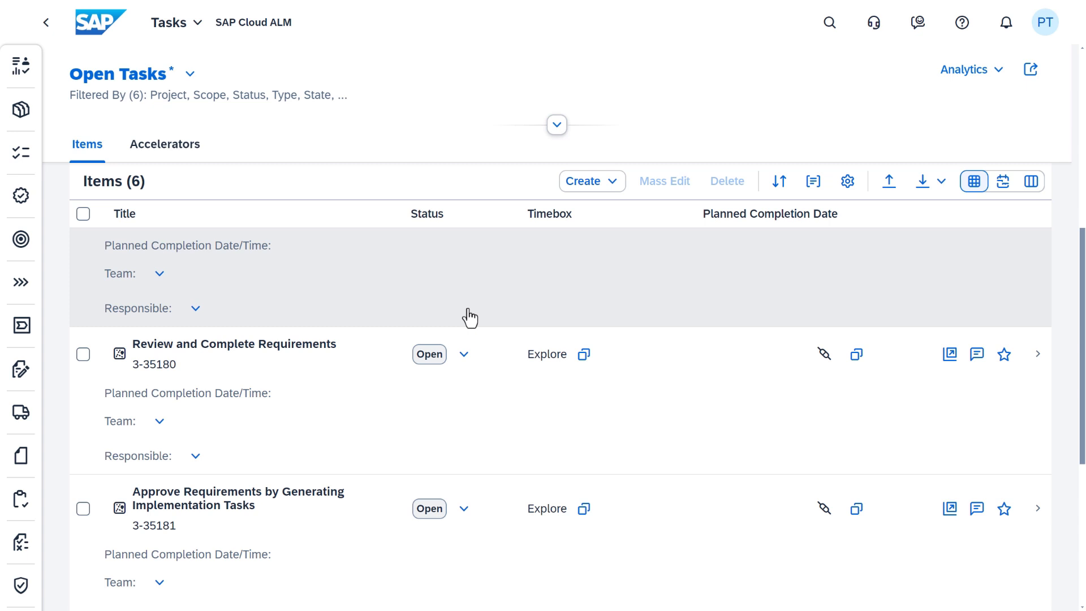